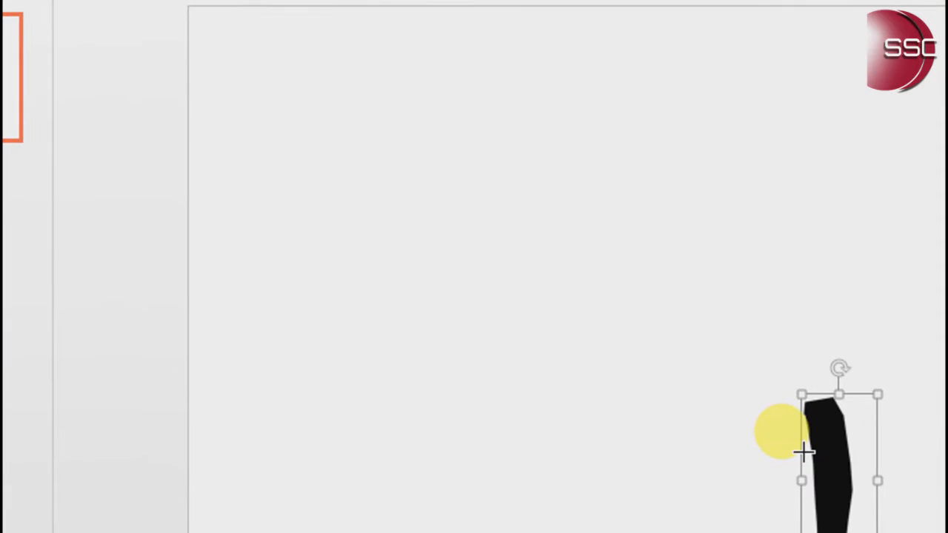
# Draw a circle about 7.92 cm high and 8.18 cm wide over the leg, with its centre near the leg's upper end
pyautogui.moveTo(617, 242); pyautogui.dragTo(936, 532)
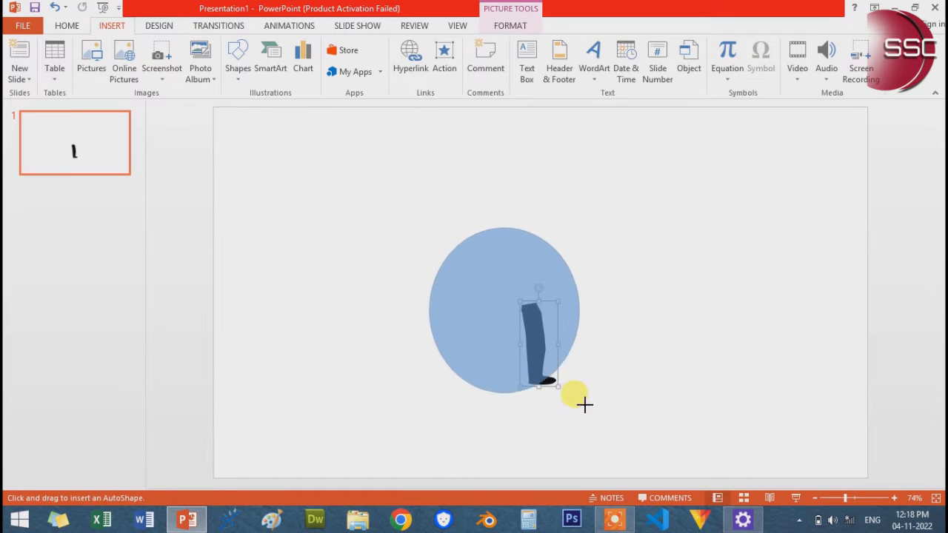
pyautogui.moveTo(587, 389); pyautogui.dragTo(588, 393)
pyautogui.moveTo(492, 336); pyautogui.dragTo(526, 331)
pyautogui.moveTo(619, 221); pyautogui.dragTo(617, 233)
pyautogui.moveTo(599, 271); pyautogui.dragTo(601, 276)
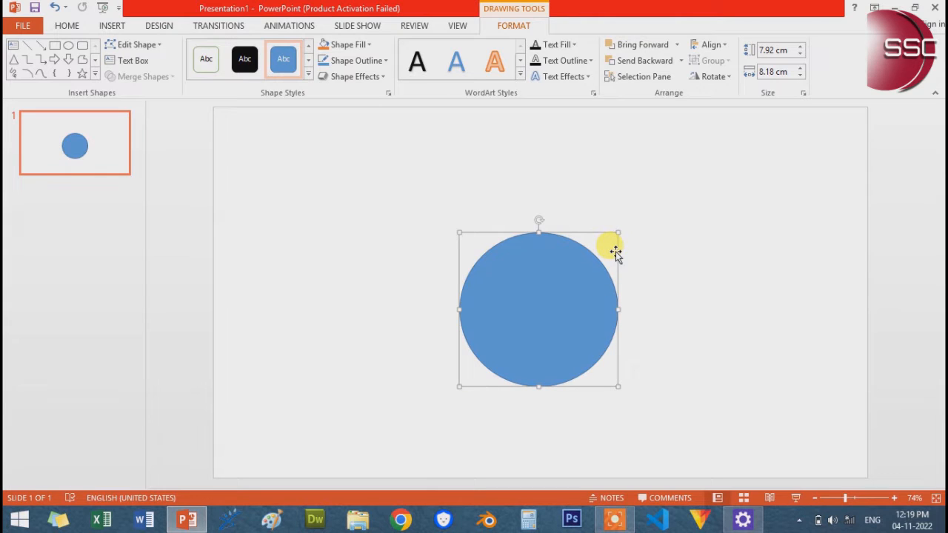
# Send the blue circle to the back, behind the leg picture
pyautogui.rightClick(593, 295)
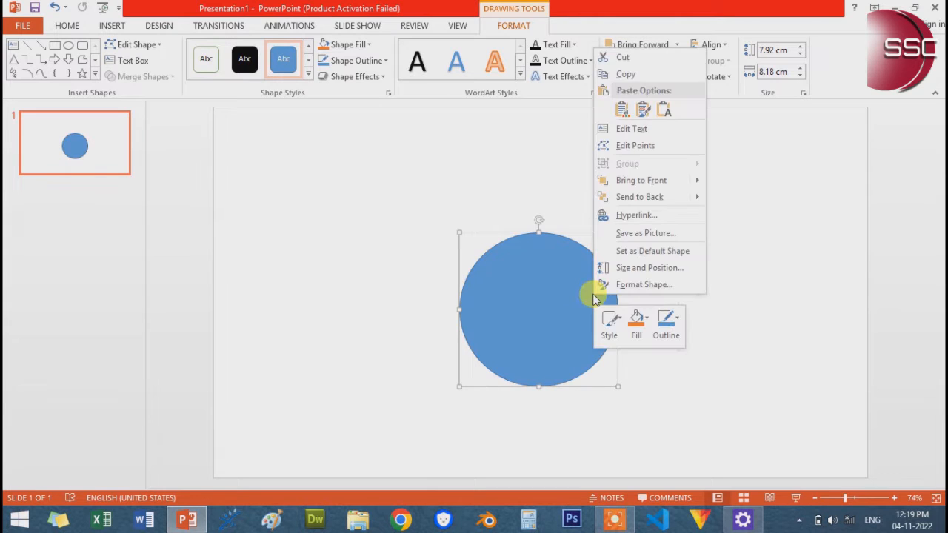
pyautogui.moveTo(657, 186)
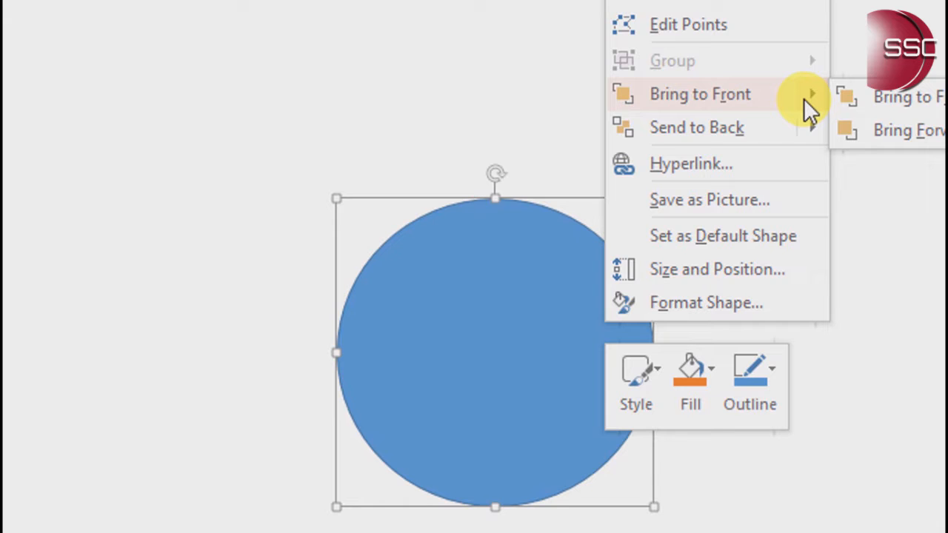
pyautogui.moveTo(804, 128)
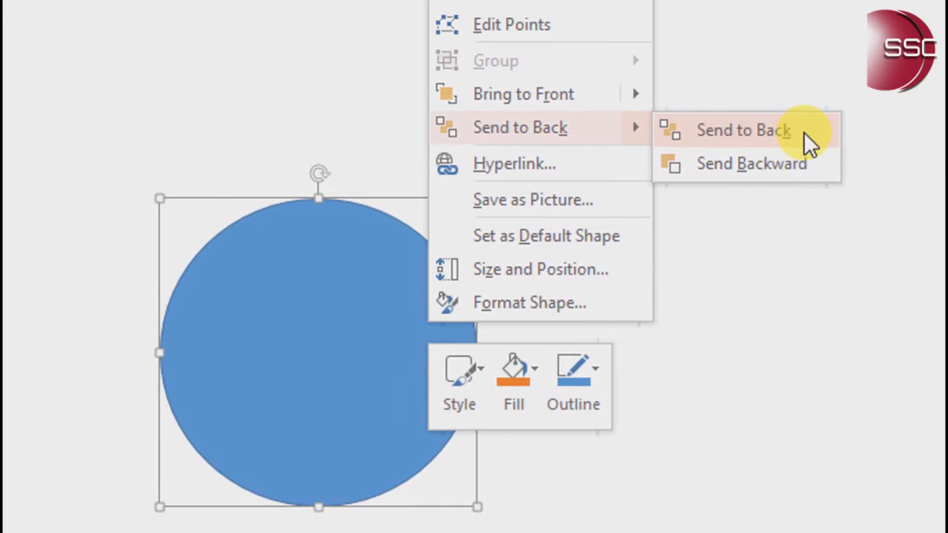
pyautogui.click(804, 134)
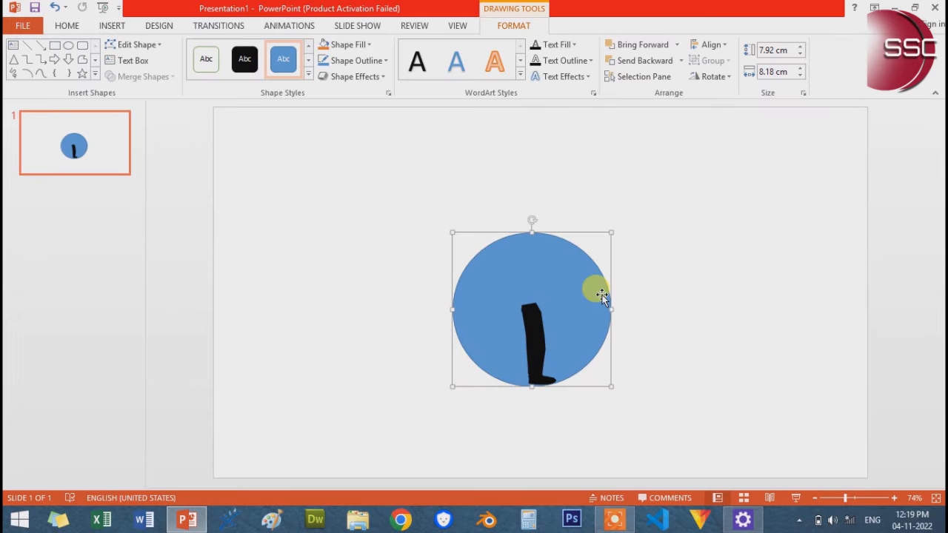
# Select the leg picture together with the blue circle and group them
pyautogui.click(537, 336)
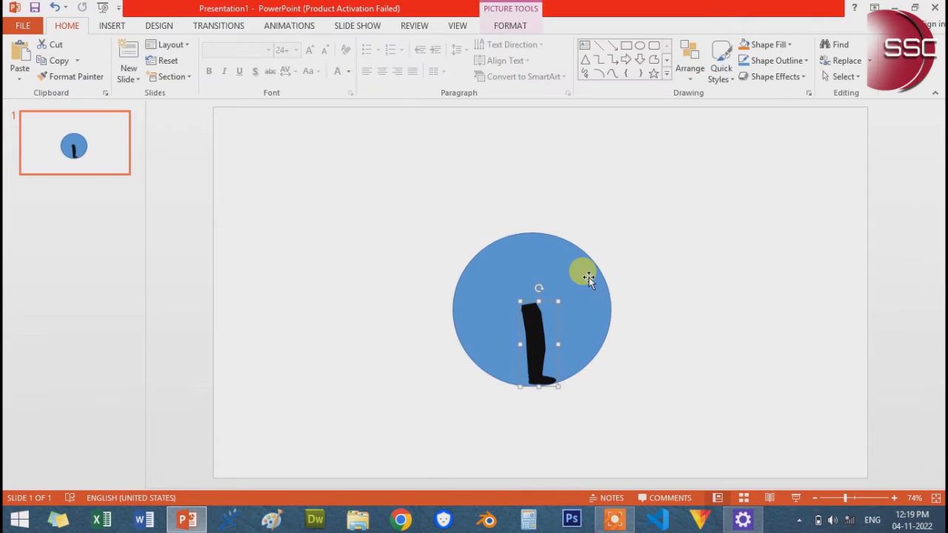
pyautogui.keyDown('shift'); pyautogui.click(589, 277); pyautogui.keyUp('shift')
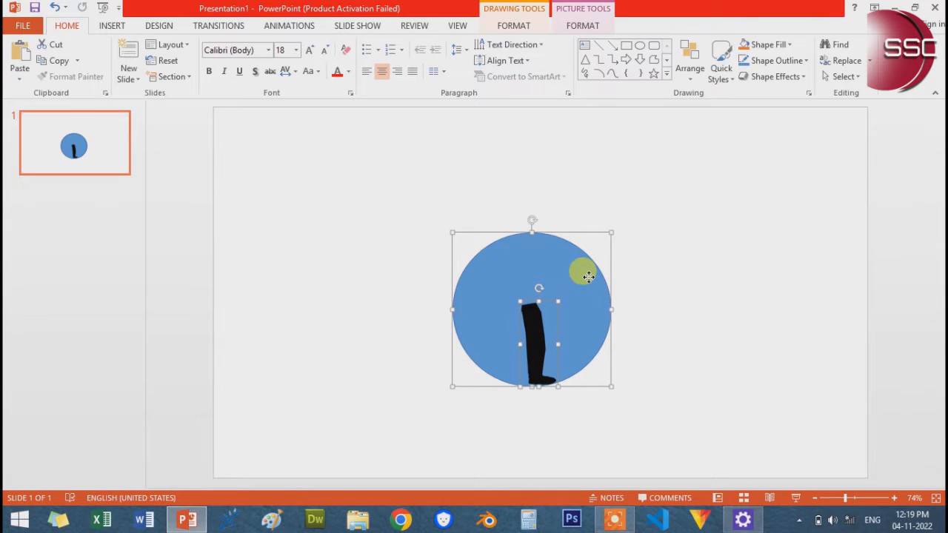
pyautogui.rightClick(589, 279)
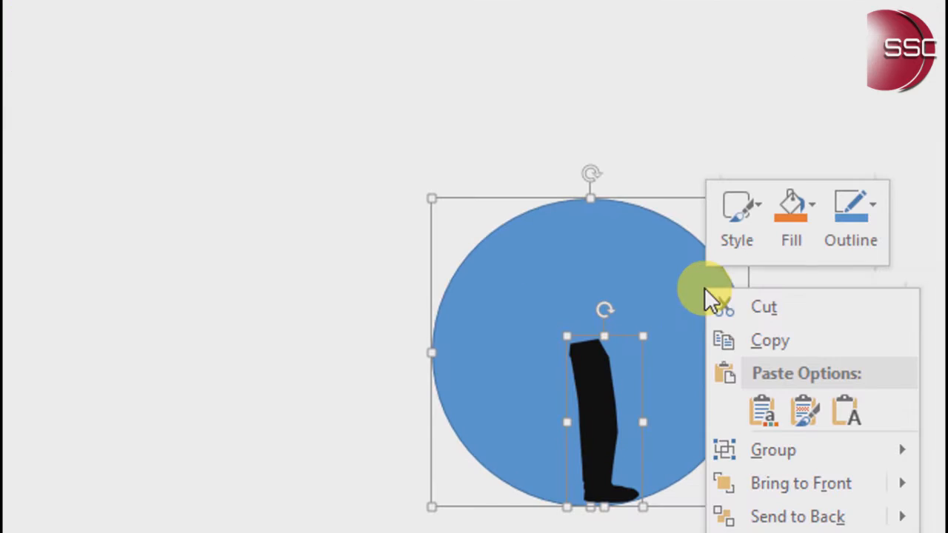
pyautogui.moveTo(805, 450)
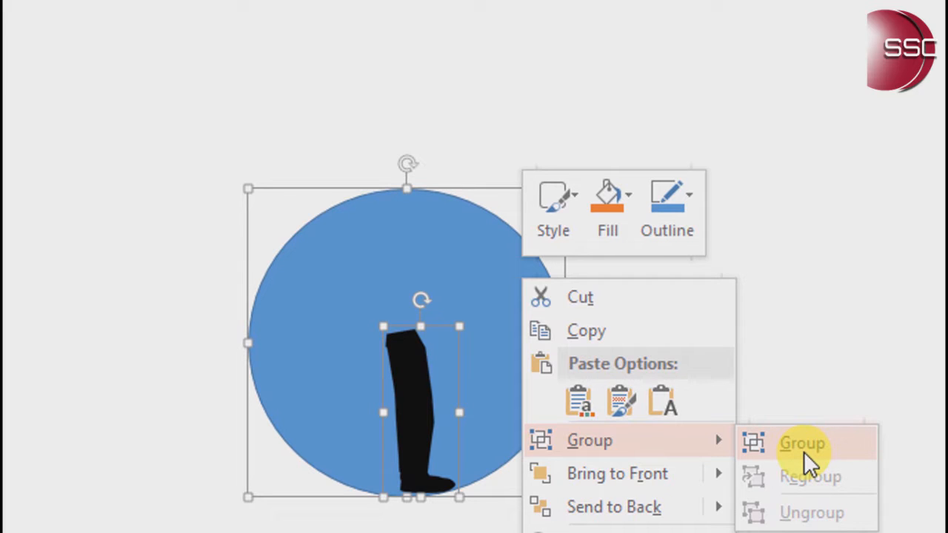
pyautogui.click(804, 449)
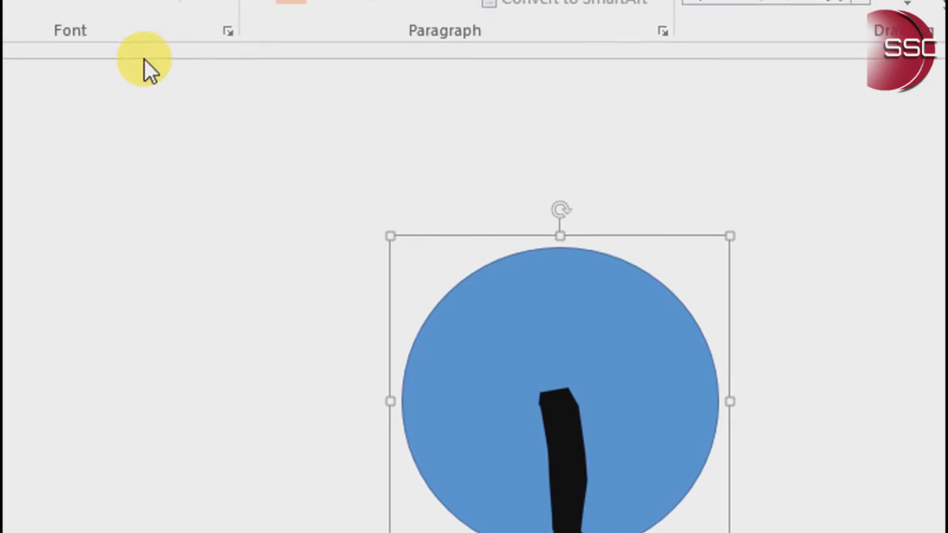
# Add a Spin emphasis animation to the grouped leg and circle
pyautogui.click(145, 59)
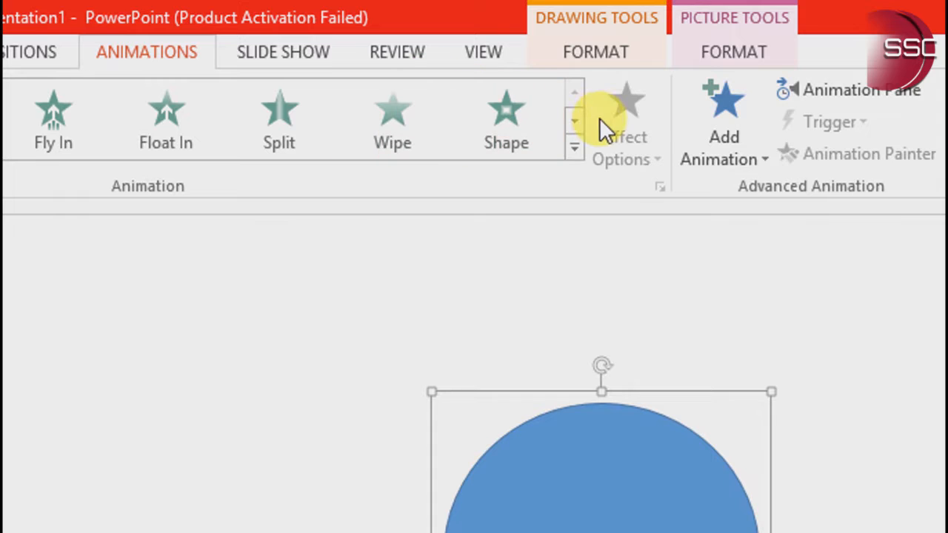
pyautogui.click(713, 134)
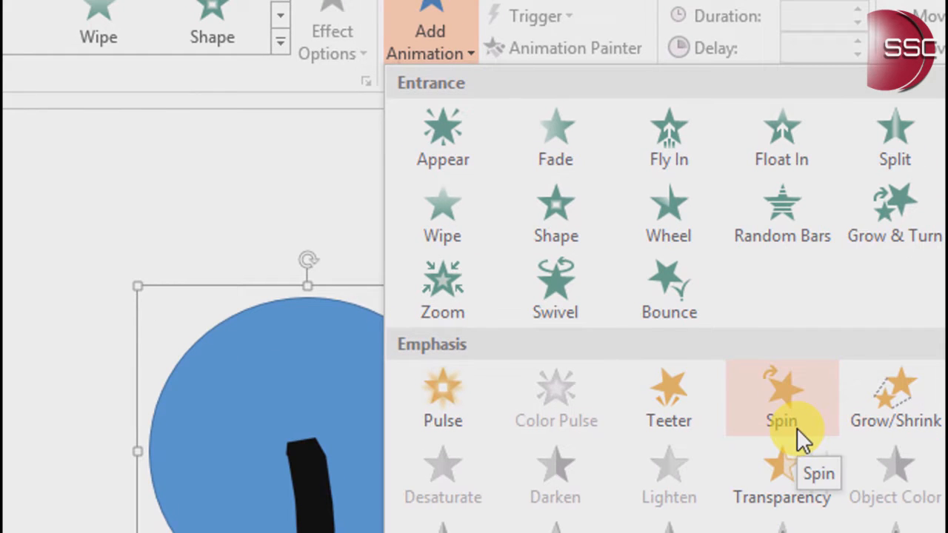
pyautogui.click(794, 427)
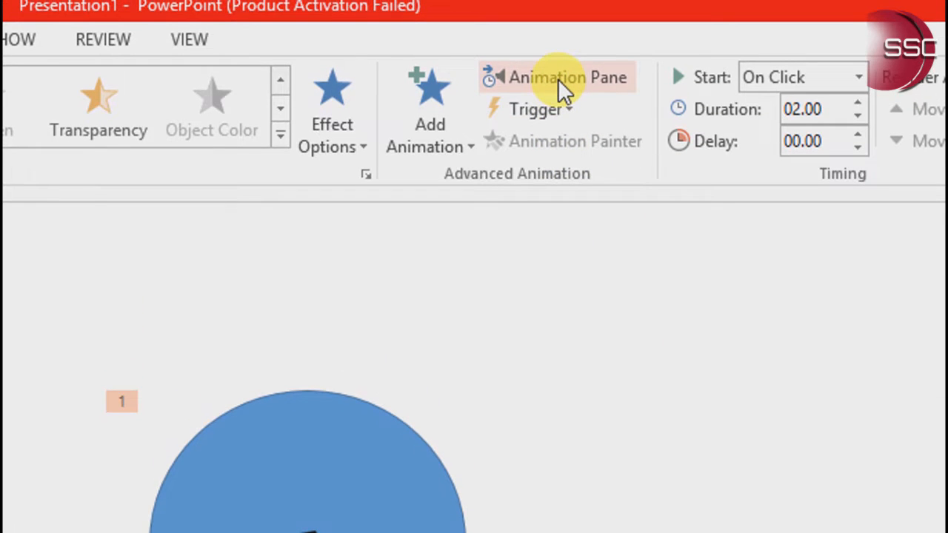
# Show the Animation Pane and set the group's spin animation to start With Previous
pyautogui.click(558, 78)
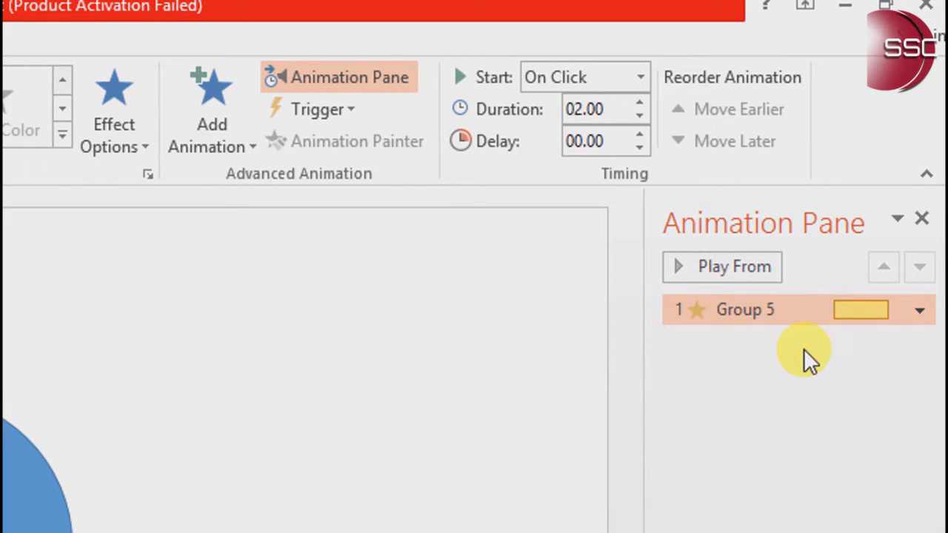
pyautogui.click(918, 311)
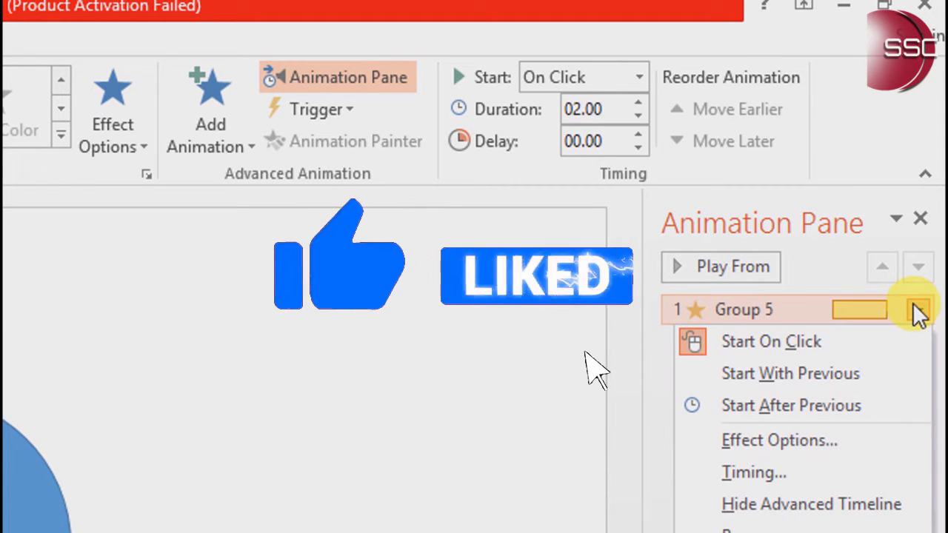
pyautogui.click(828, 376)
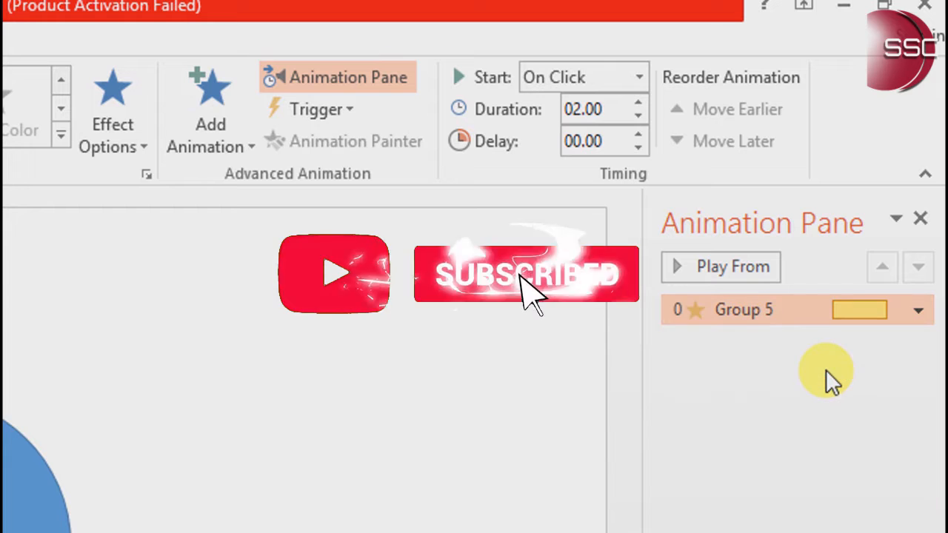
# Set the spin animation's duration to 5 seconds (Very Slow) and its repeat to Until Next Click
pyautogui.click(919, 315)
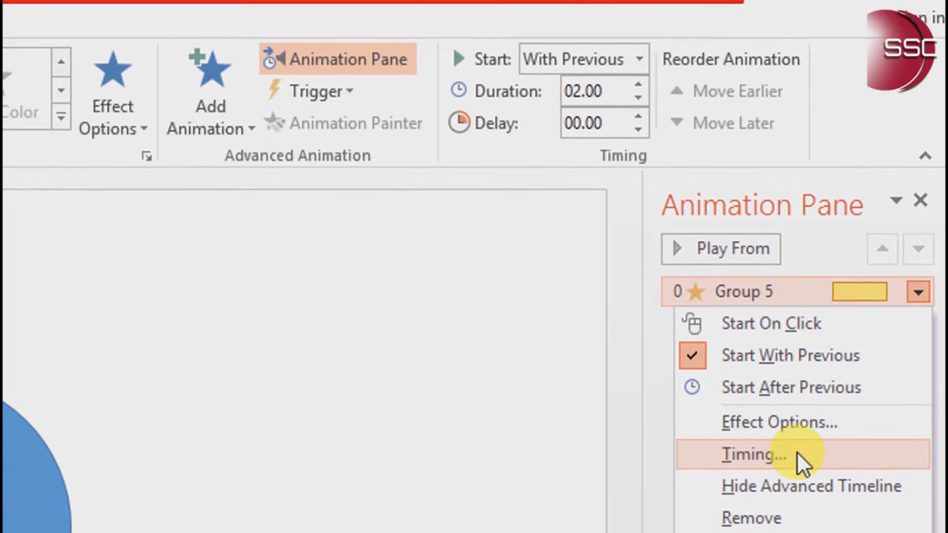
pyautogui.click(797, 451)
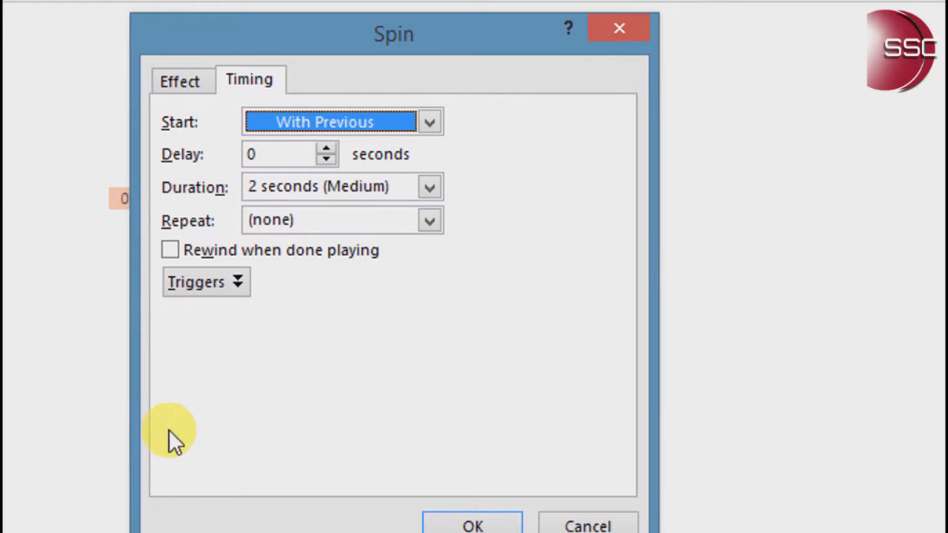
pyautogui.click(429, 187)
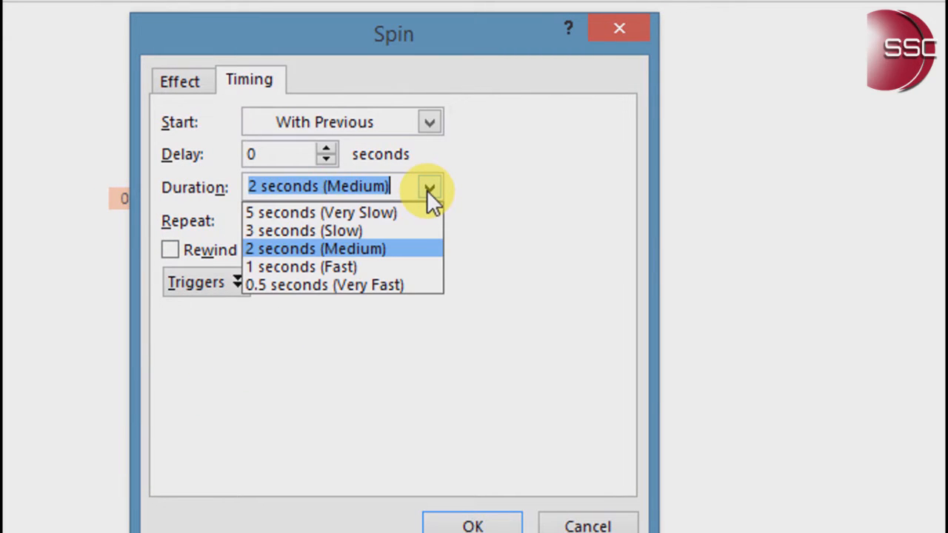
pyautogui.click(362, 213)
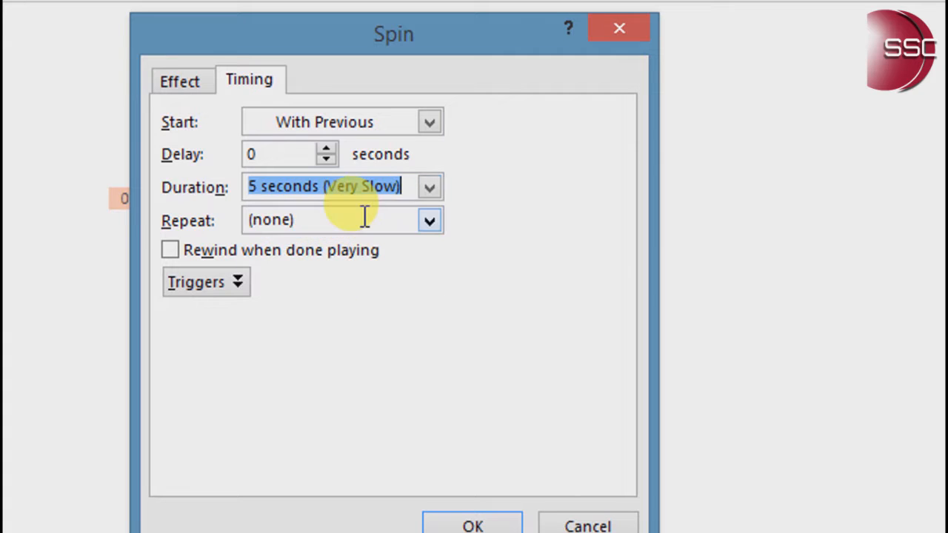
pyautogui.click(428, 219)
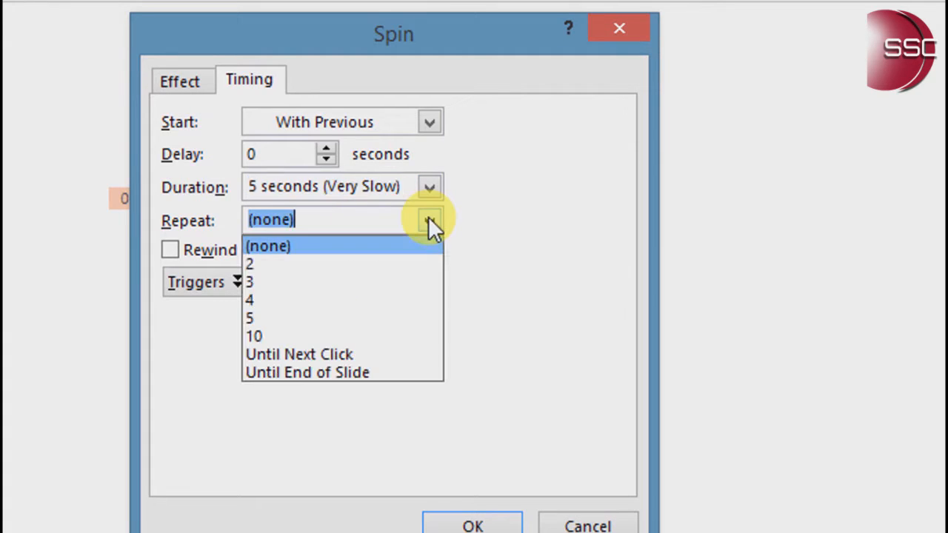
pyautogui.click(350, 354)
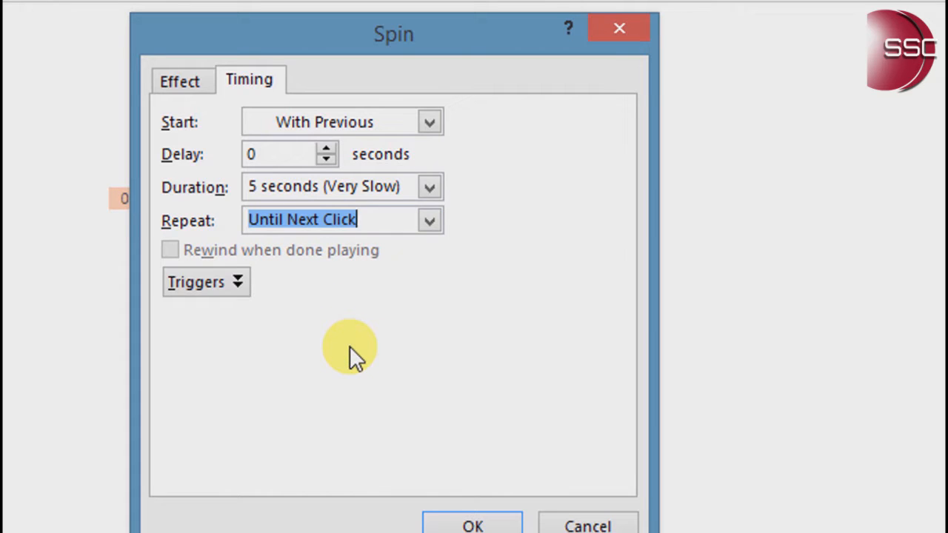
# Enable Auto-reverse for the spin effect, set a custom amount of 30° clockwise, and apply the settings
pyautogui.click(192, 83)
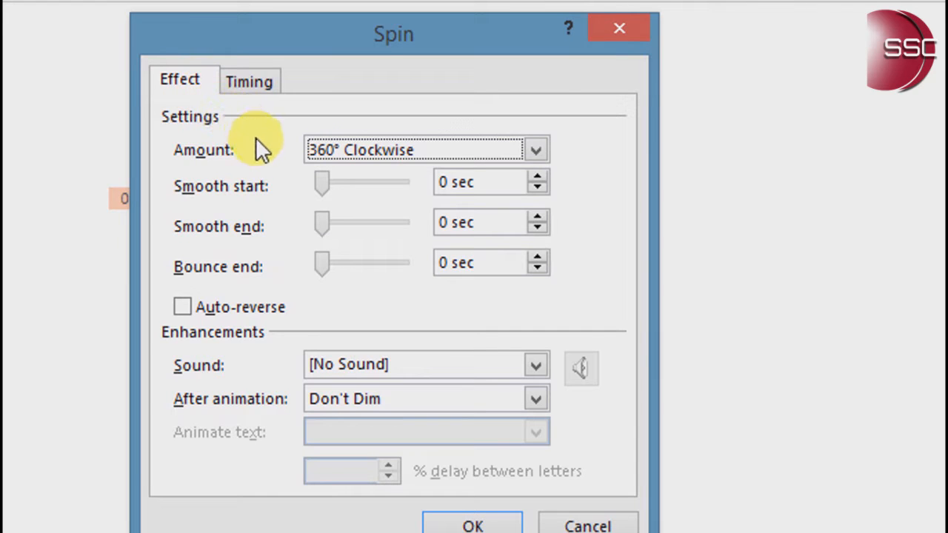
pyautogui.click(191, 305)
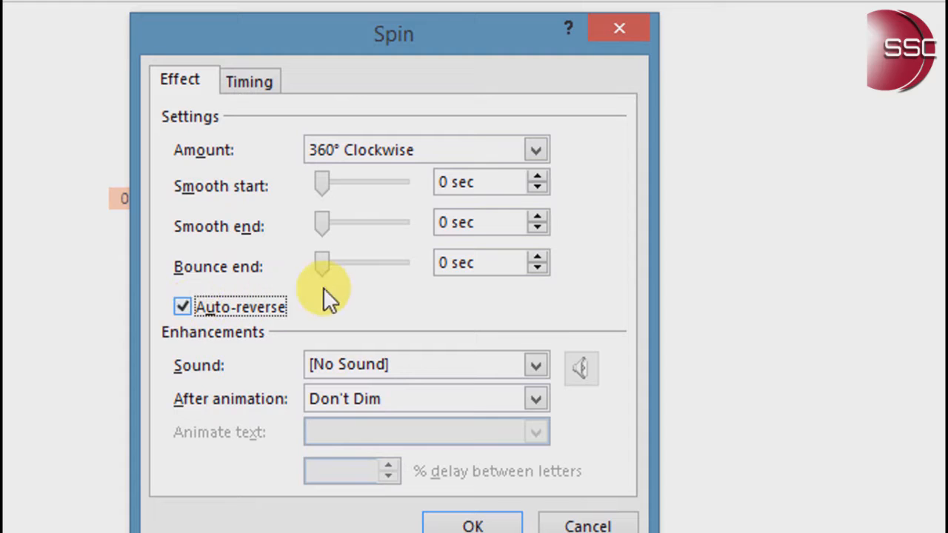
pyautogui.click(535, 151)
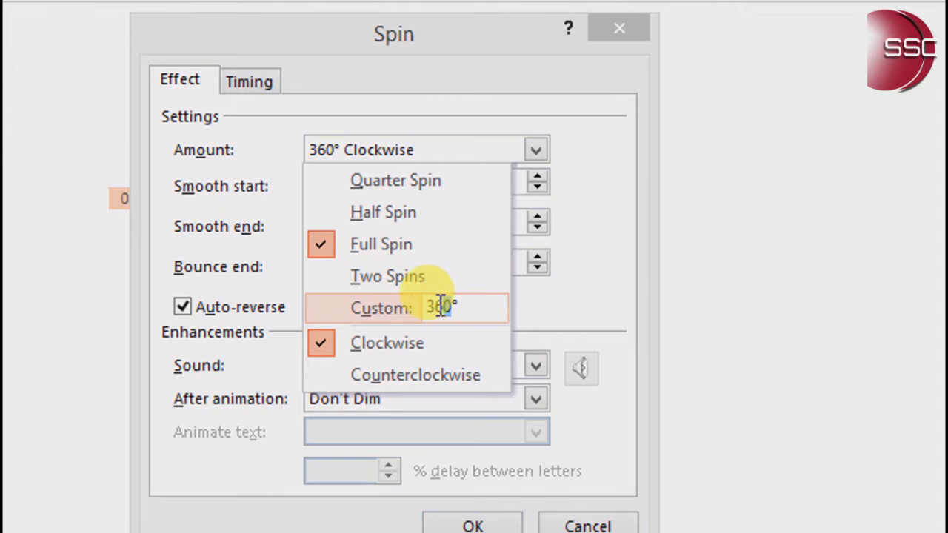
pyautogui.moveTo(438, 310); pyautogui.dragTo(461, 315)
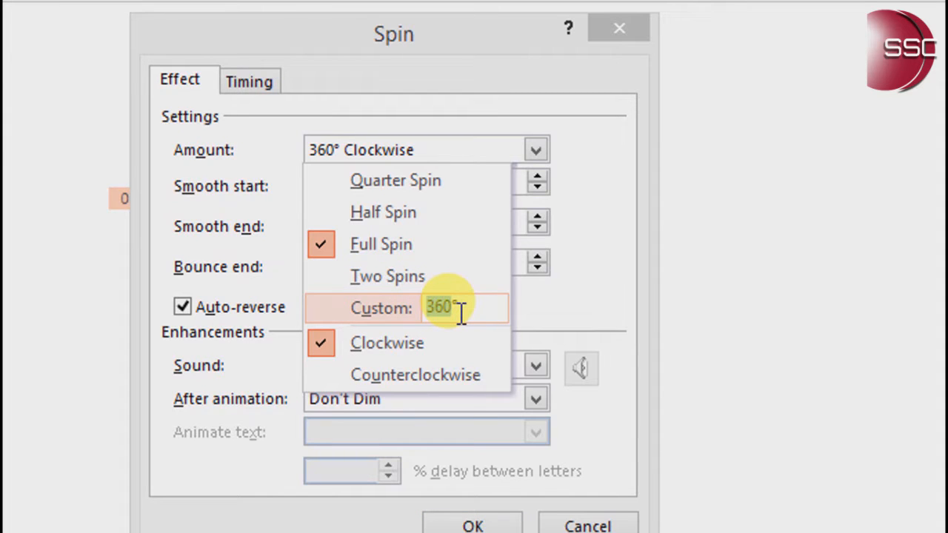
pyautogui.write('3')
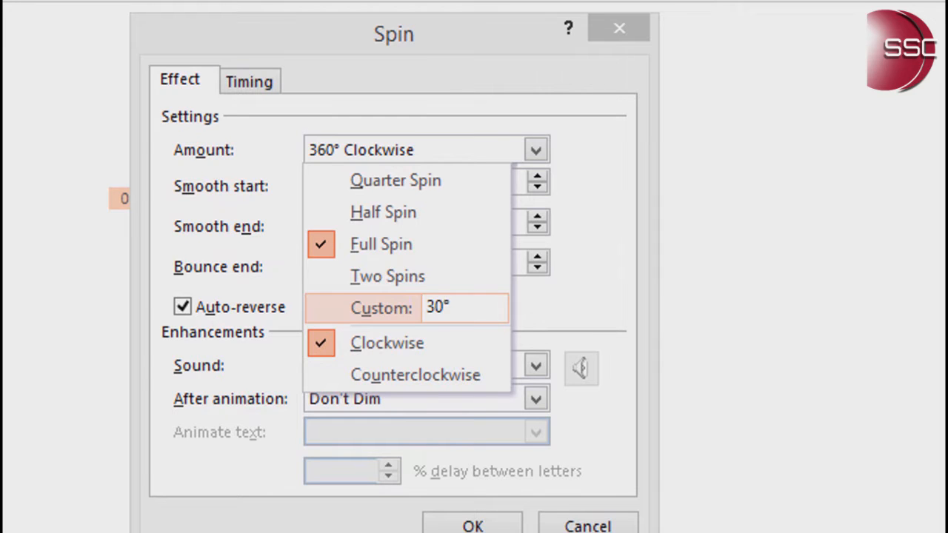
pyautogui.press('Return')
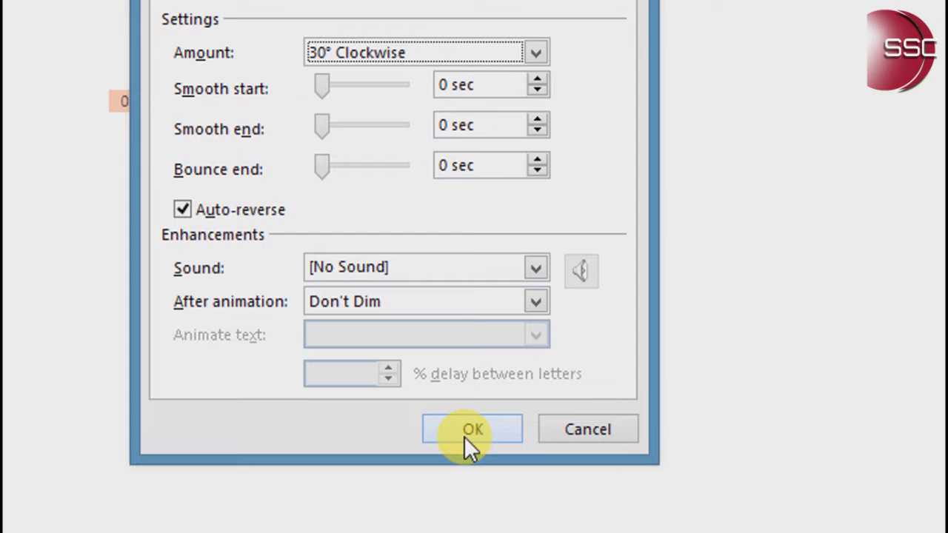
pyautogui.click(457, 429)
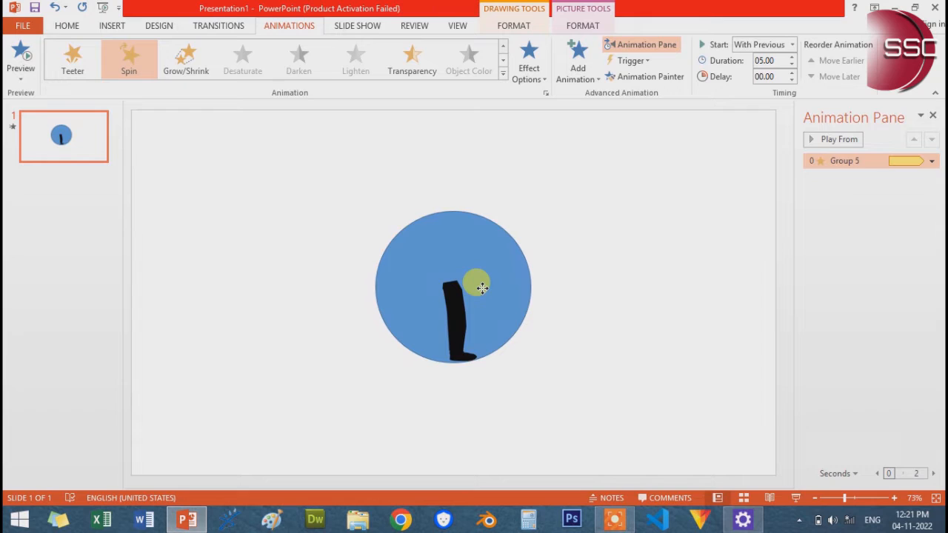
# Select the blue circle inside the leg group and remove both its fill and its outline
pyautogui.click(353, 226)
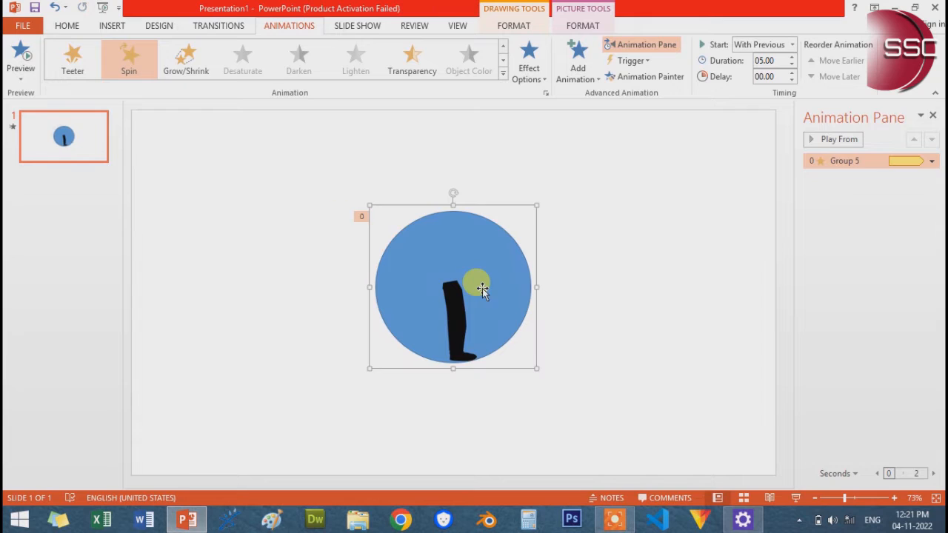
pyautogui.click(483, 232)
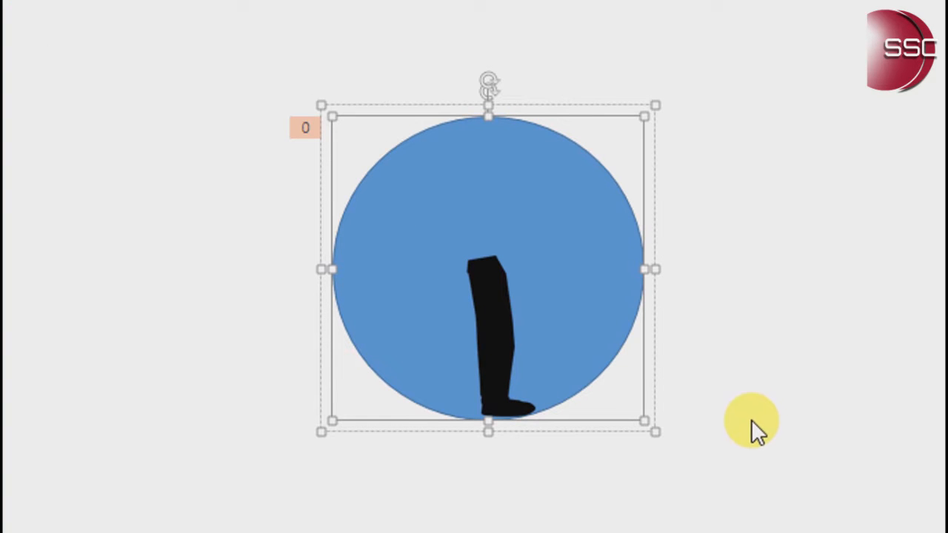
pyautogui.click(596, 53)
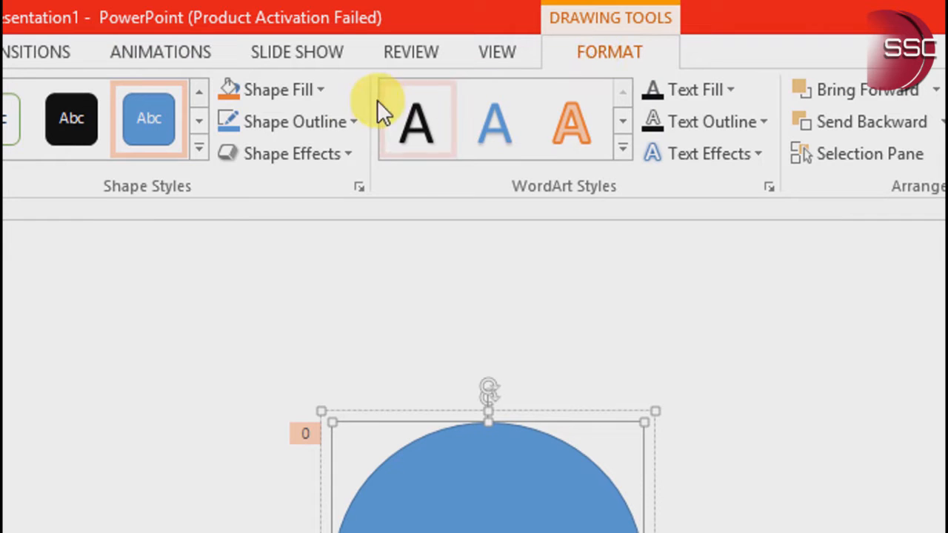
pyautogui.click(315, 91)
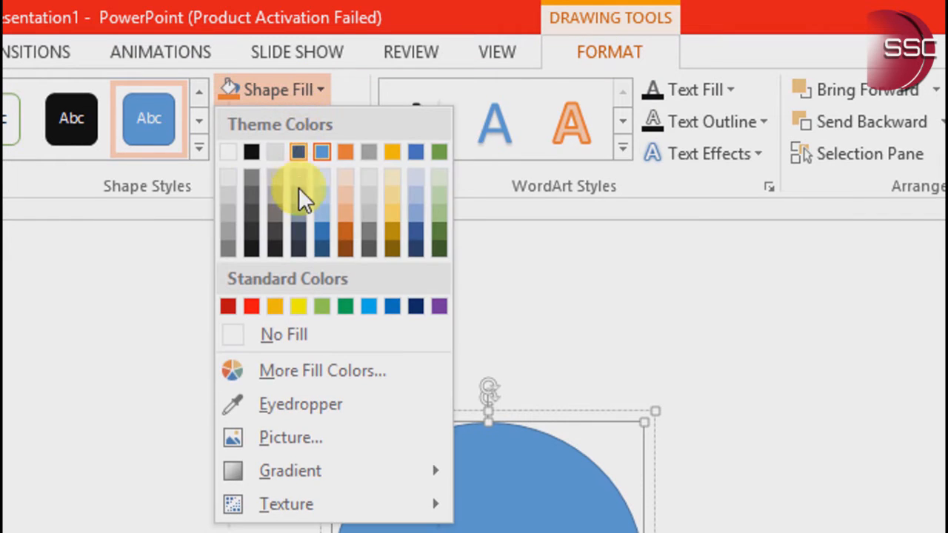
pyautogui.click(297, 336)
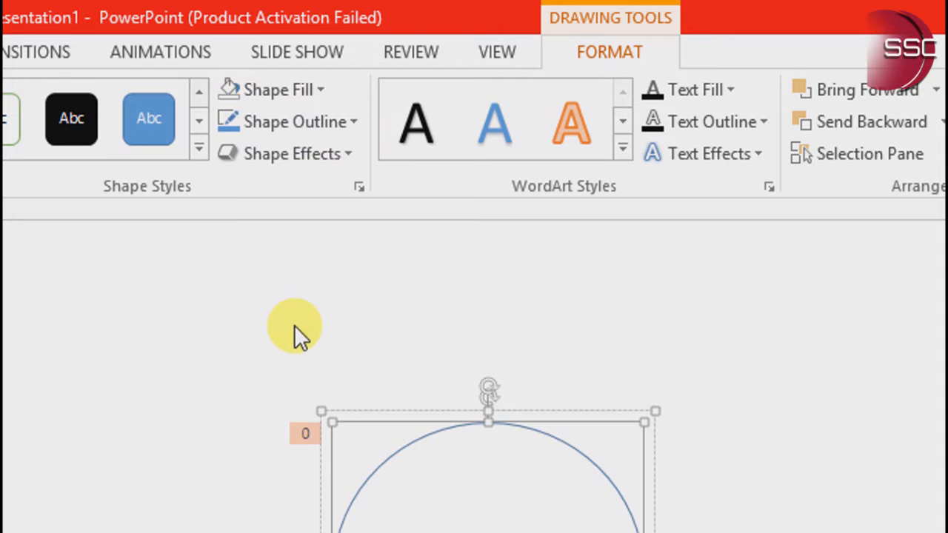
pyautogui.click(323, 128)
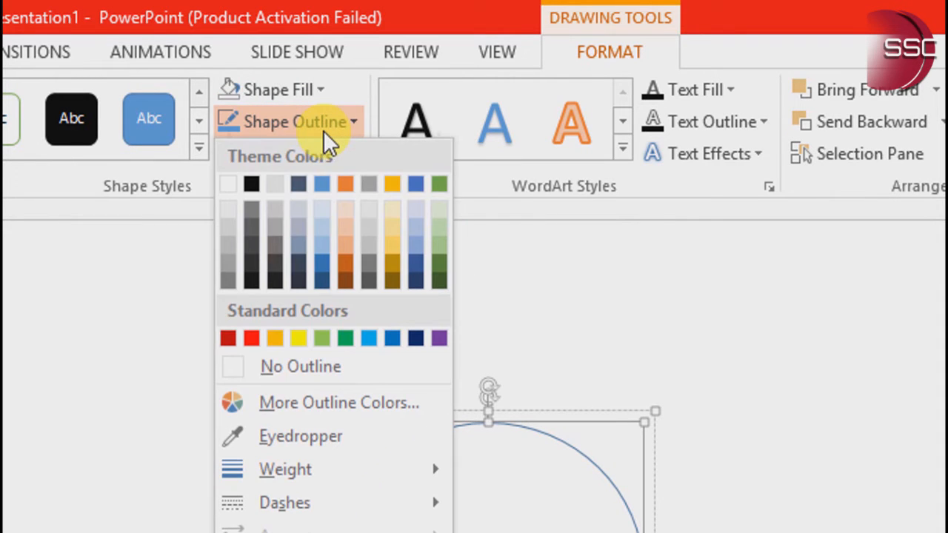
pyautogui.click(317, 368)
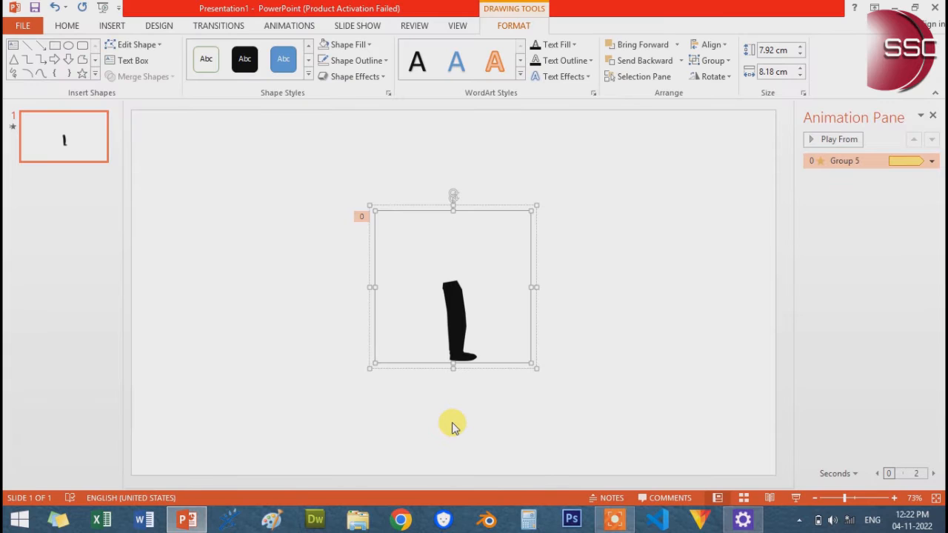
# Move the leg group slightly to the left on the slide and preview its spin animation
pyautogui.click(452, 423)
pyautogui.moveTo(459, 318); pyautogui.dragTo(448, 323)
pyautogui.click(620, 328)
pyautogui.click(831, 140)
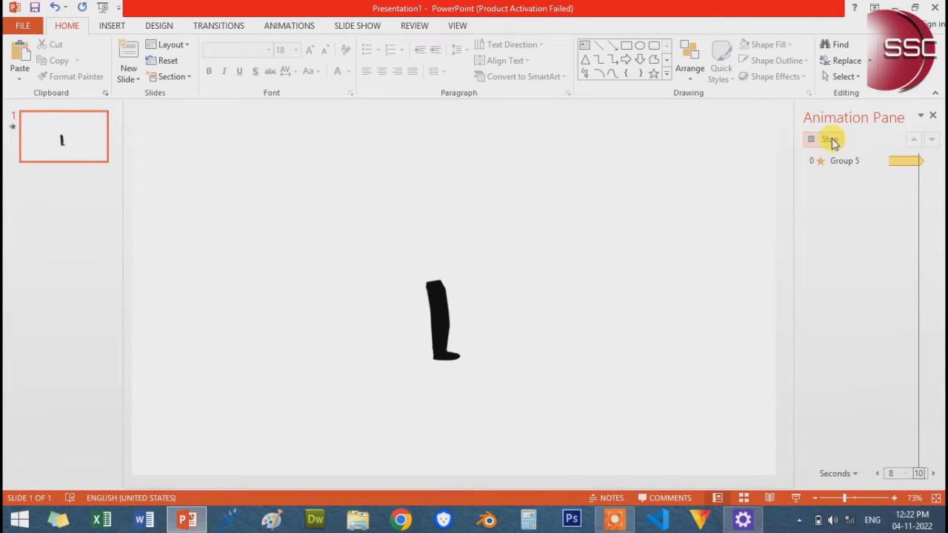
pyautogui.click(831, 142)
# Rotate the leg group slightly counterclockwise so the foot points forward, and preview the animation
pyautogui.click(420, 296)
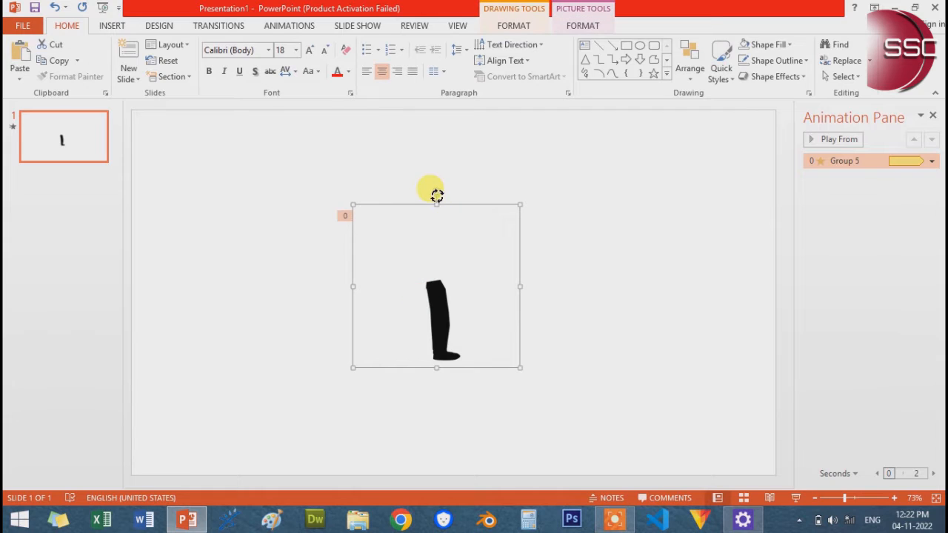
pyautogui.moveTo(437, 195); pyautogui.dragTo(421, 195)
pyautogui.click(638, 229)
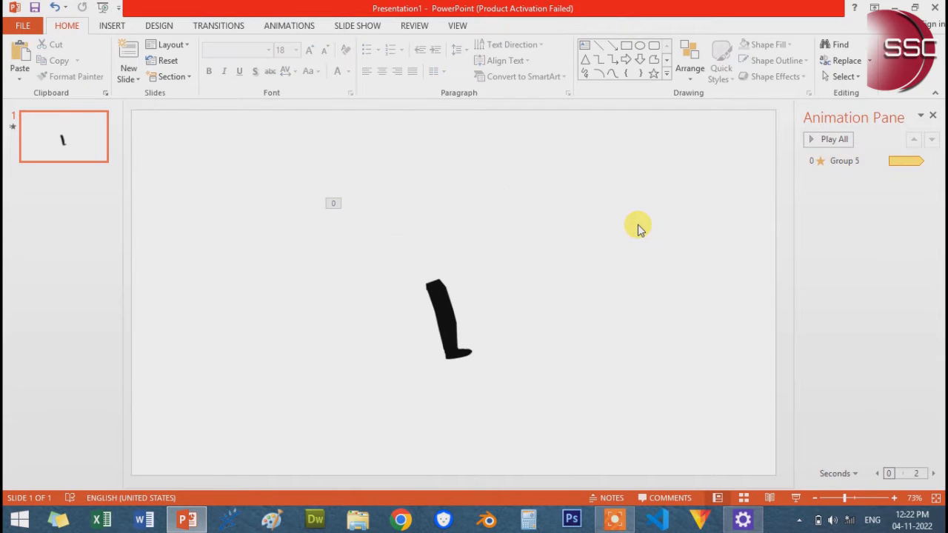
pyautogui.click(834, 141)
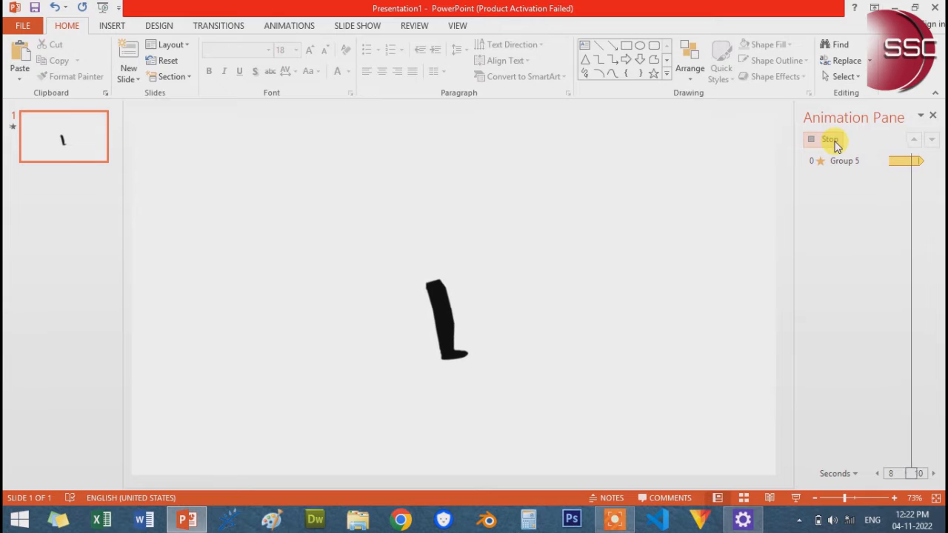
# Duplicate the animated leg group by copying it and pasting it on the same slide using the destination theme
pyautogui.click(431, 298)
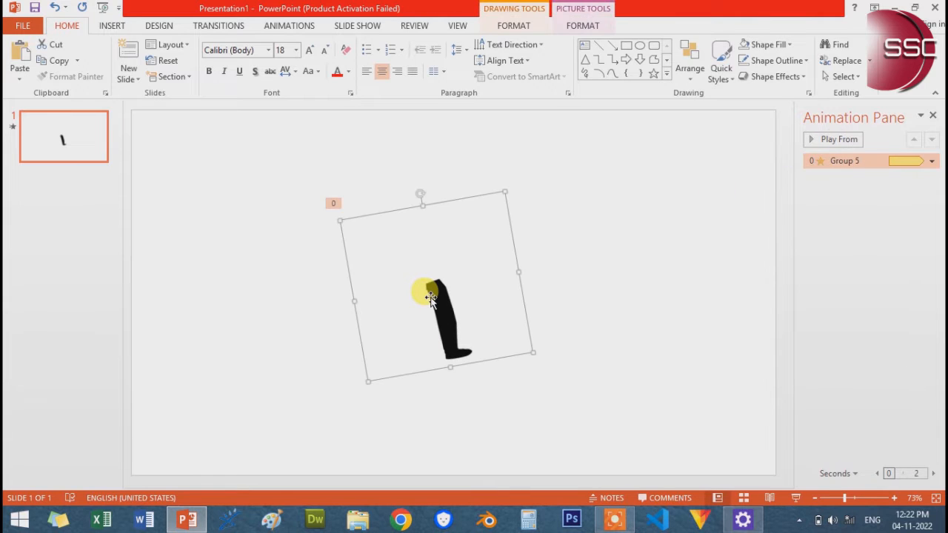
pyautogui.rightClick(431, 298)
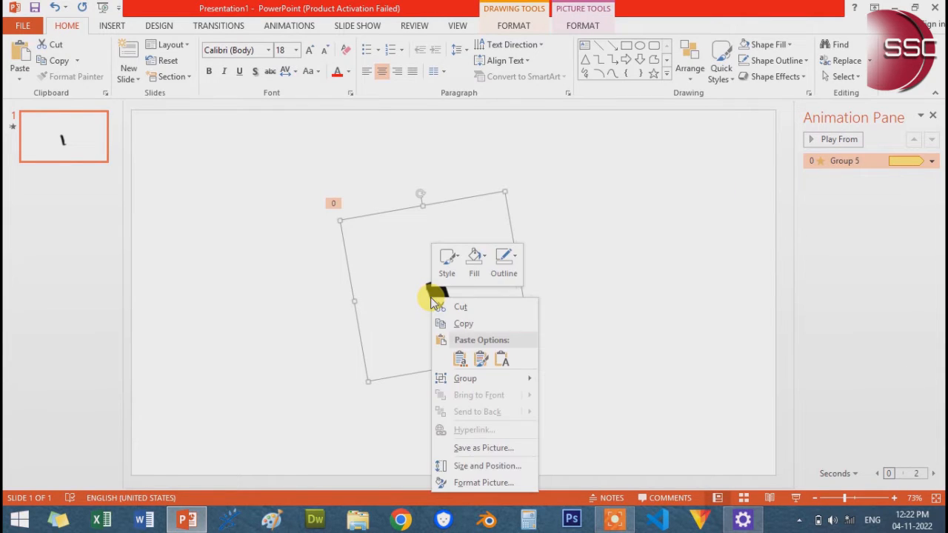
pyautogui.click(463, 324)
pyautogui.rightClick(570, 280)
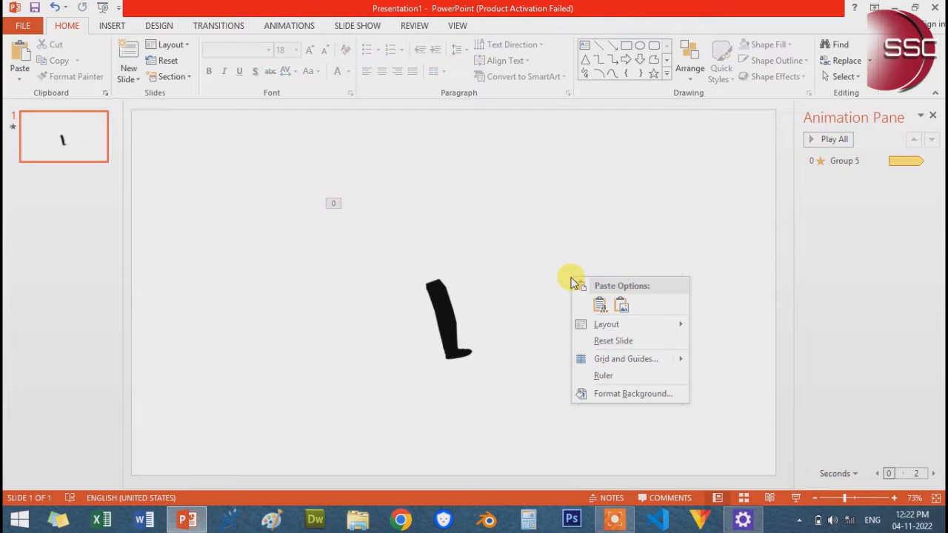
pyautogui.click(600, 307)
# Rotate the copied leg clockwise into a backward stride and align its top with the original leg's hip
pyautogui.moveTo(465, 326); pyautogui.dragTo(522, 324)
pyautogui.moveTo(483, 198); pyautogui.dragTo(536, 209)
pyautogui.moveTo(456, 304); pyautogui.dragTo(428, 311)
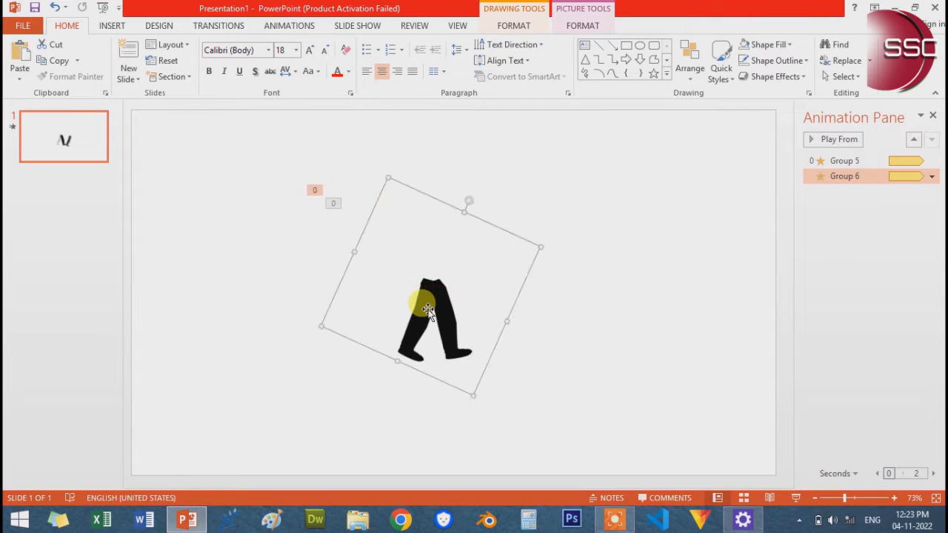
pyautogui.click(561, 318)
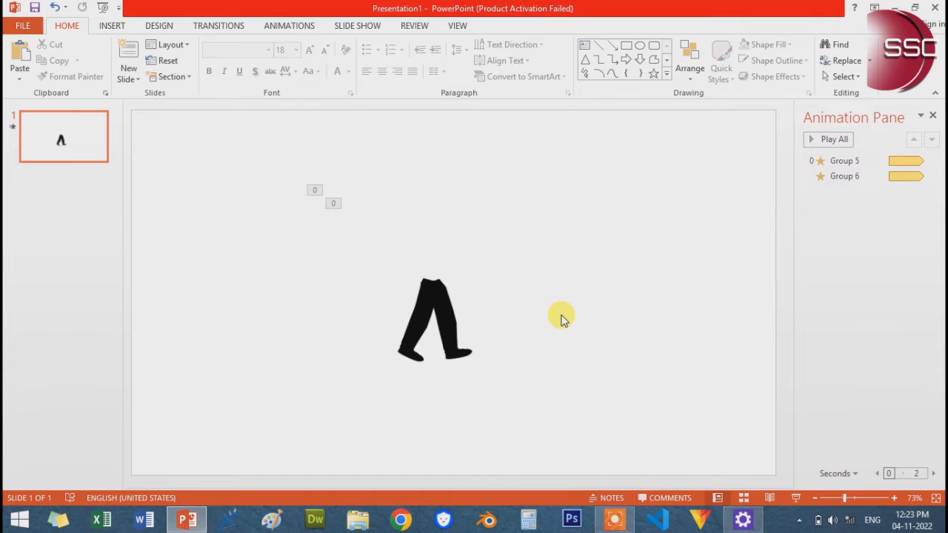
# Change the copied leg's spin amount to 30° Counterclockwise, apply it, and preview both leg animations
pyautogui.click(429, 318)
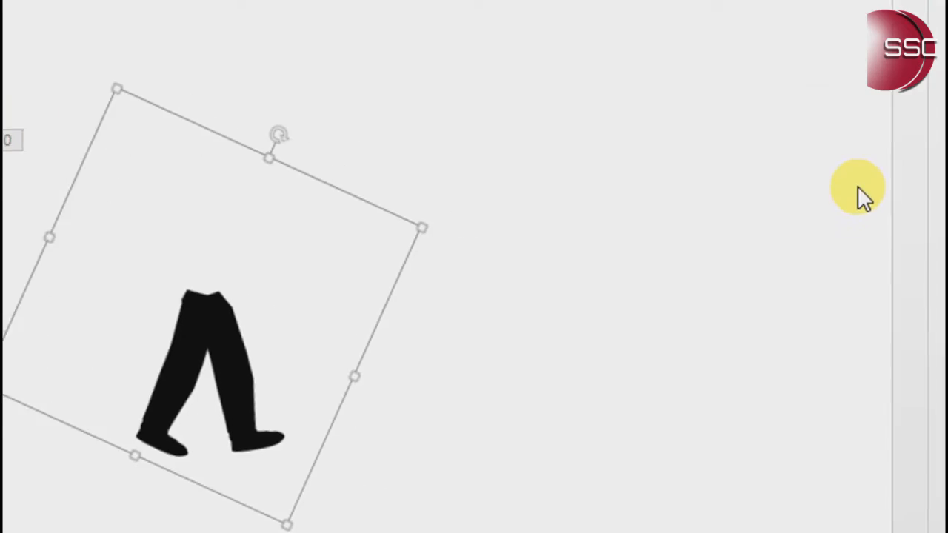
pyautogui.click(917, 89)
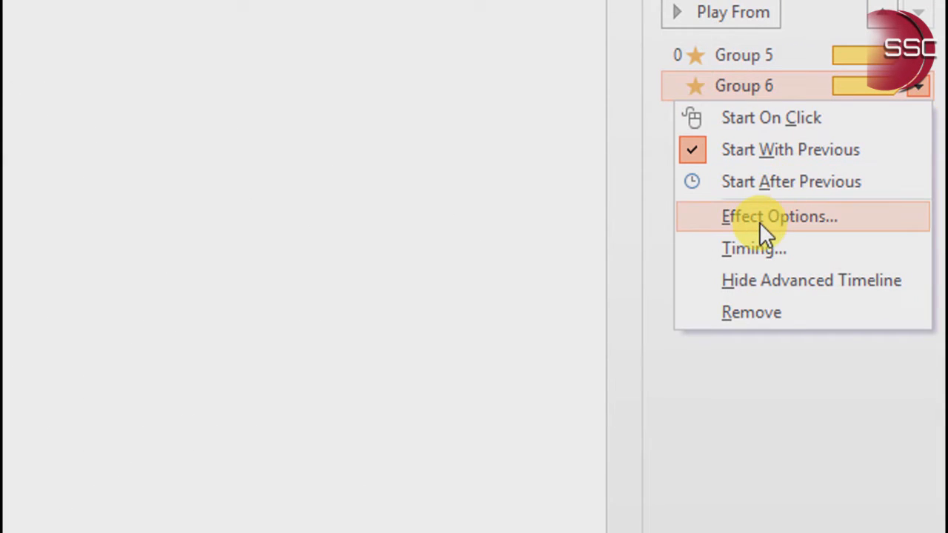
pyautogui.click(763, 250)
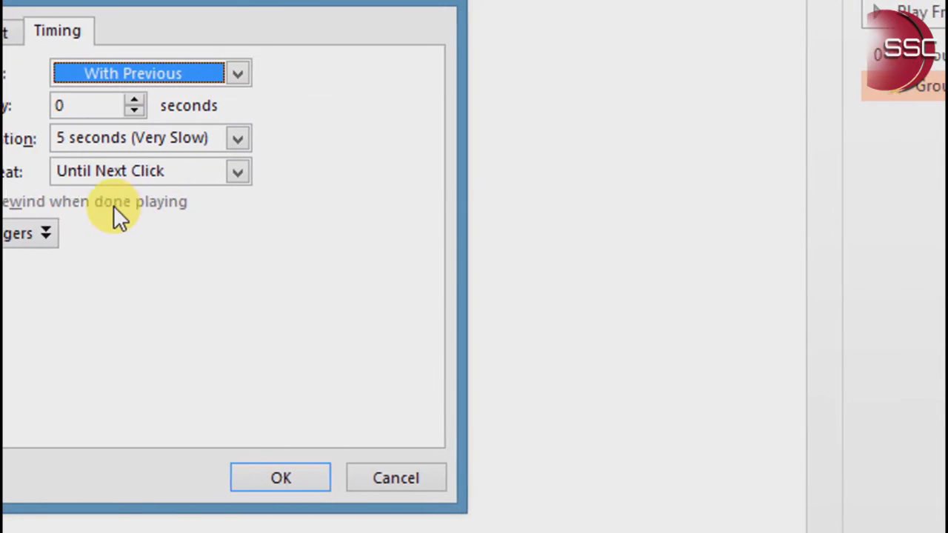
pyautogui.click(146, 74)
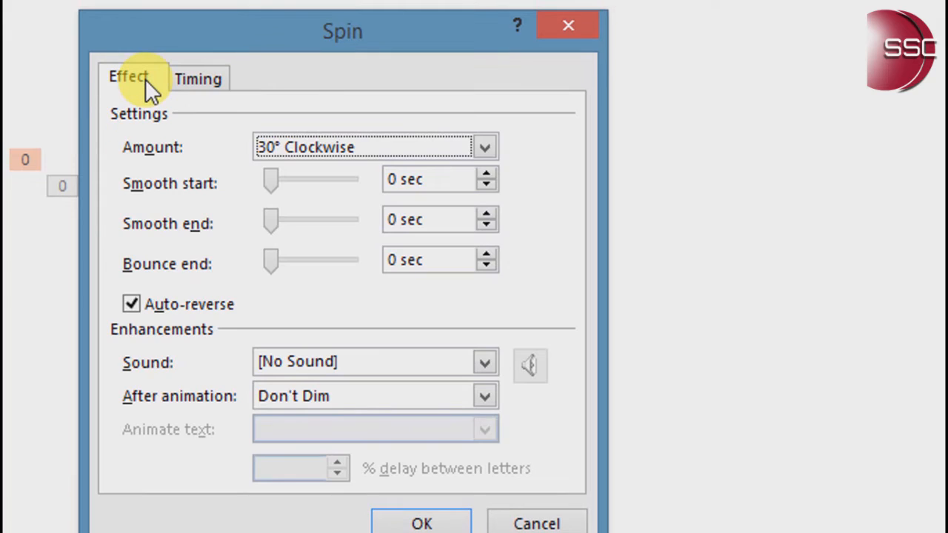
pyautogui.click(484, 151)
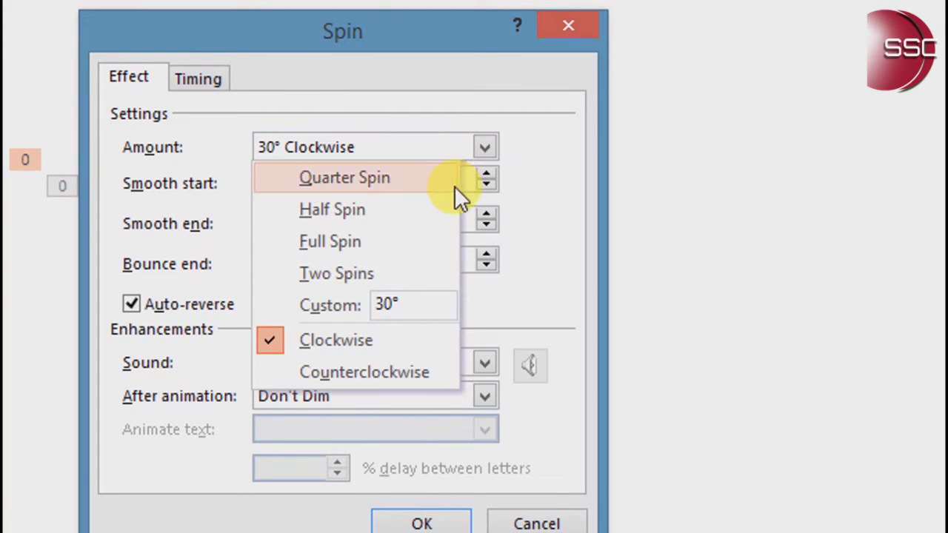
pyautogui.click(368, 372)
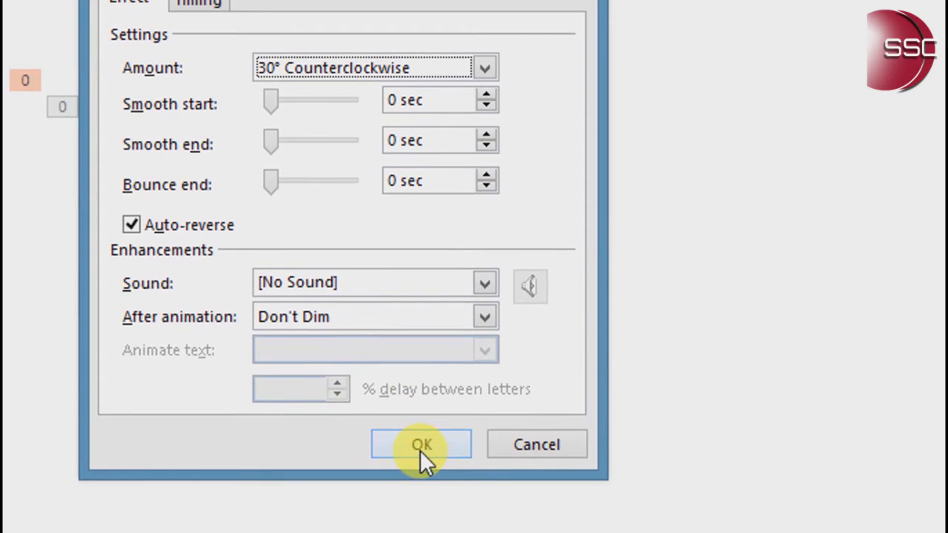
pyautogui.click(420, 447)
pyautogui.click(828, 140)
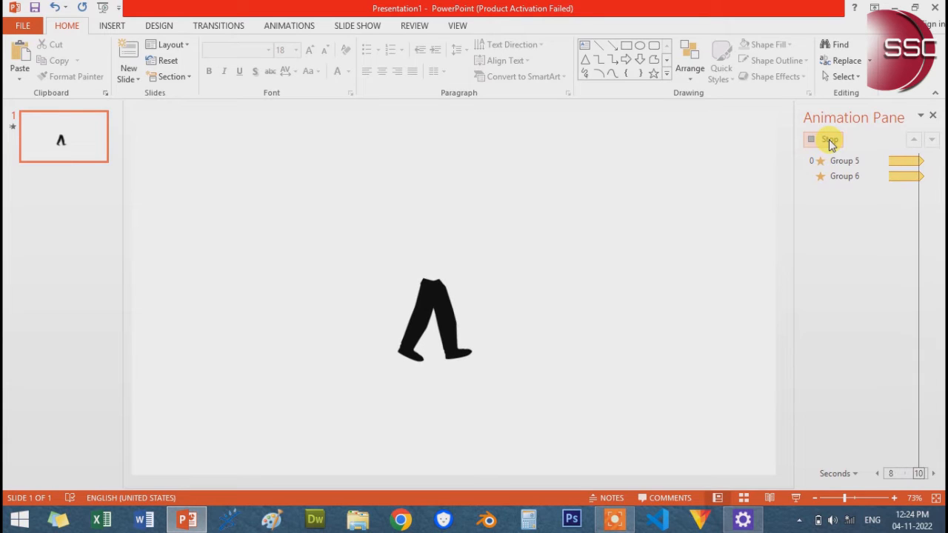
pyautogui.click(828, 139)
# Rotate the rear leg slightly counterclockwise to narrow the stride, and replay the animations
pyautogui.click(435, 325)
pyautogui.moveTo(471, 199); pyautogui.dragTo(456, 199)
pyautogui.click(594, 332)
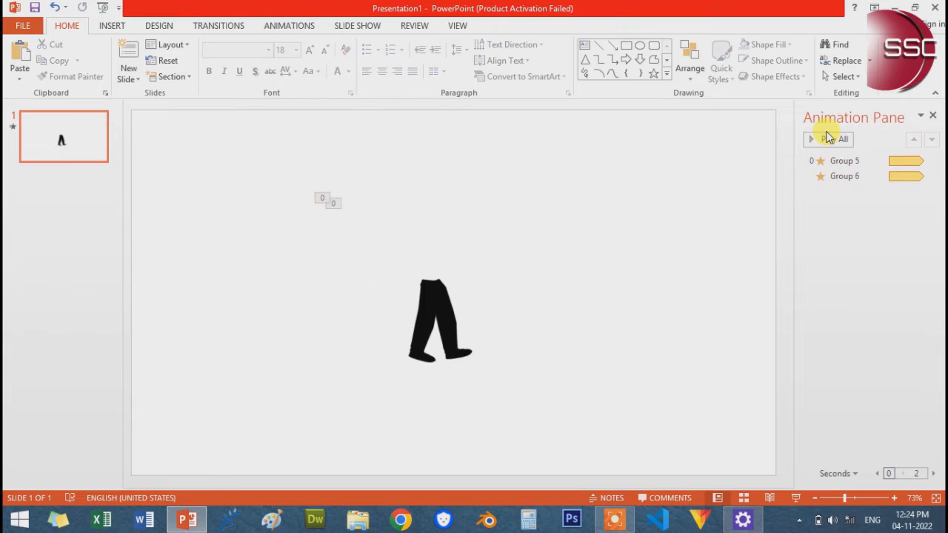
pyautogui.click(829, 139)
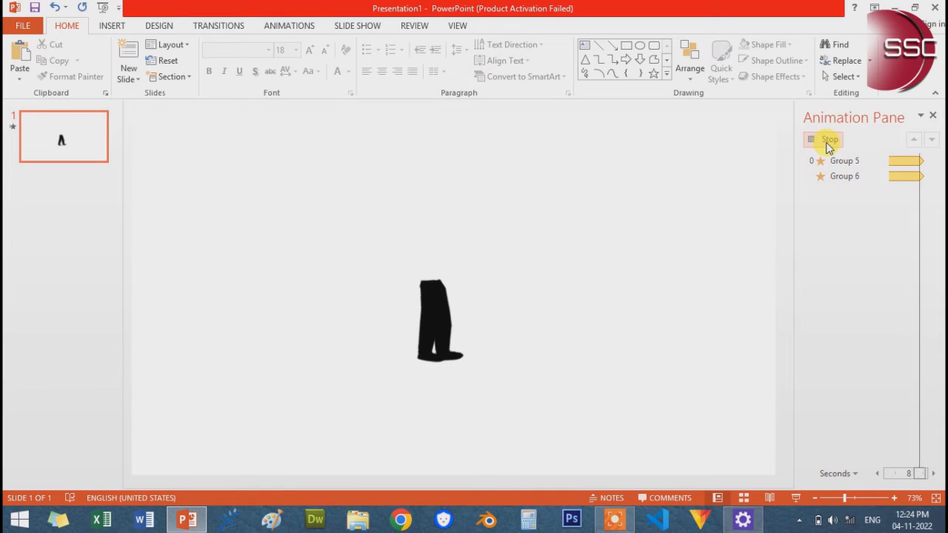
pyautogui.click(828, 142)
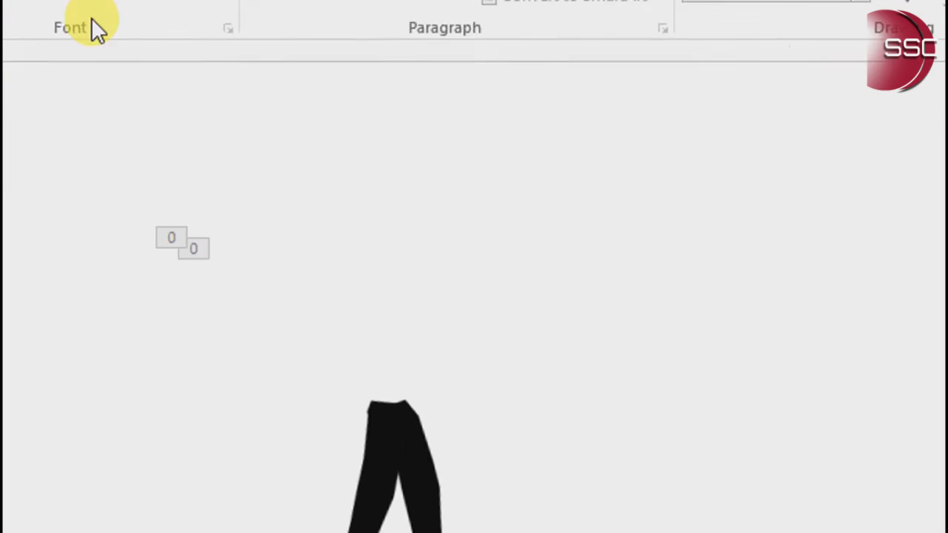
# Insert the picture upper-body.png from the PowerPoint_Series_Nov_2022 folder
pyautogui.click(145, 48)
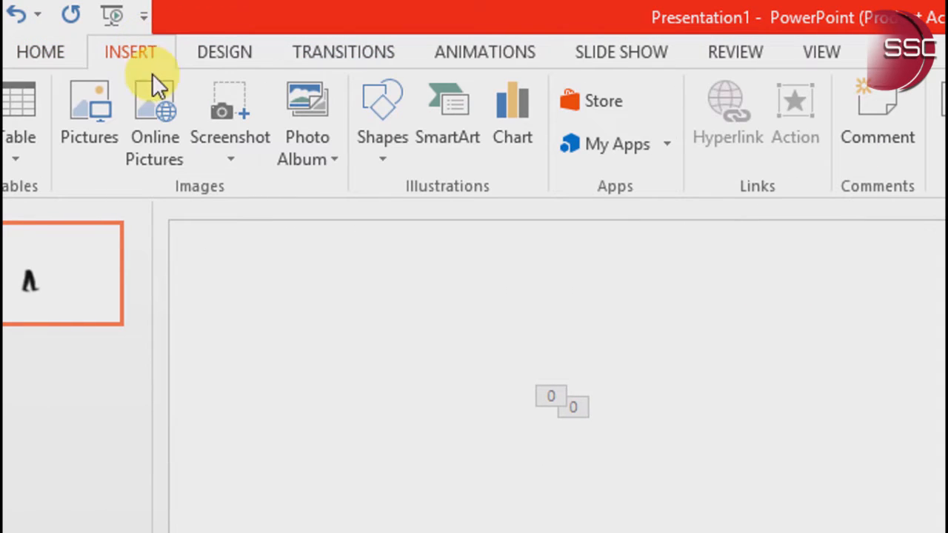
pyautogui.click(89, 111)
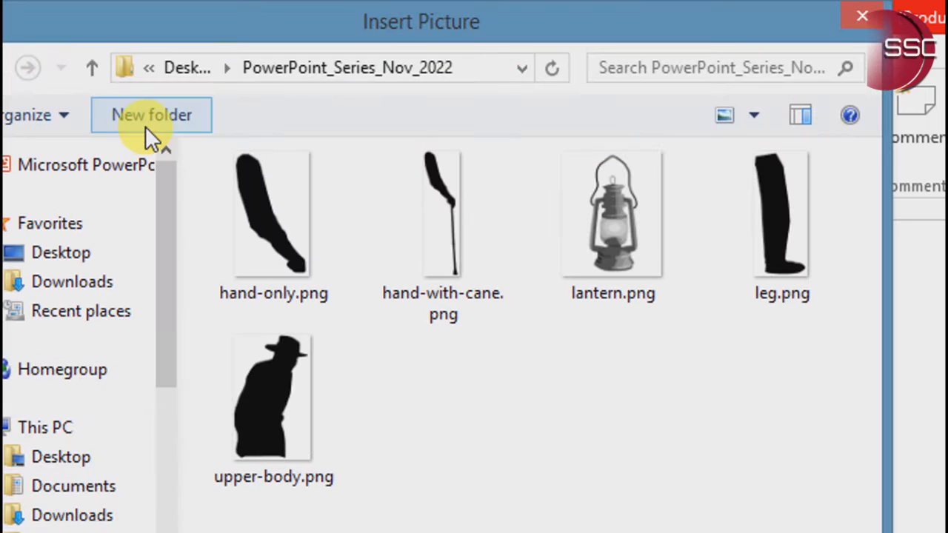
pyautogui.click(264, 367)
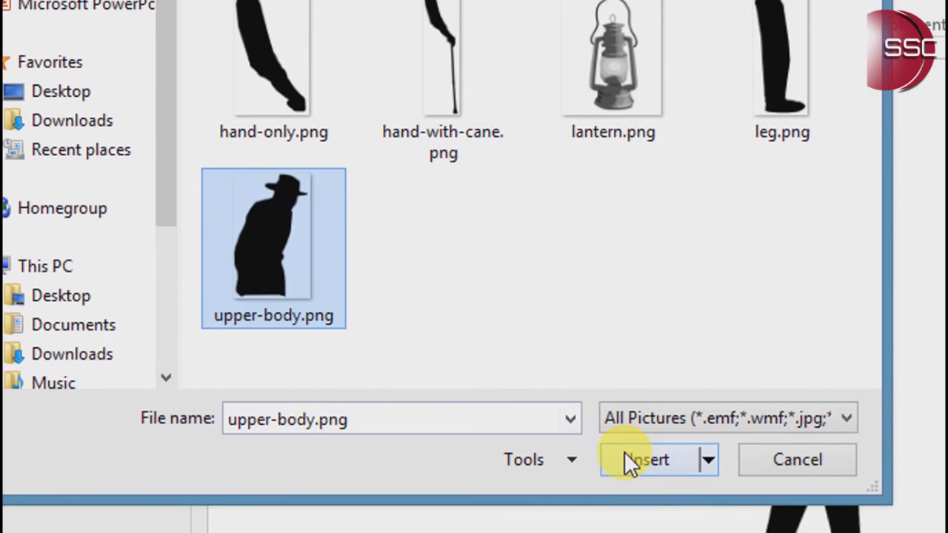
pyautogui.click(625, 452)
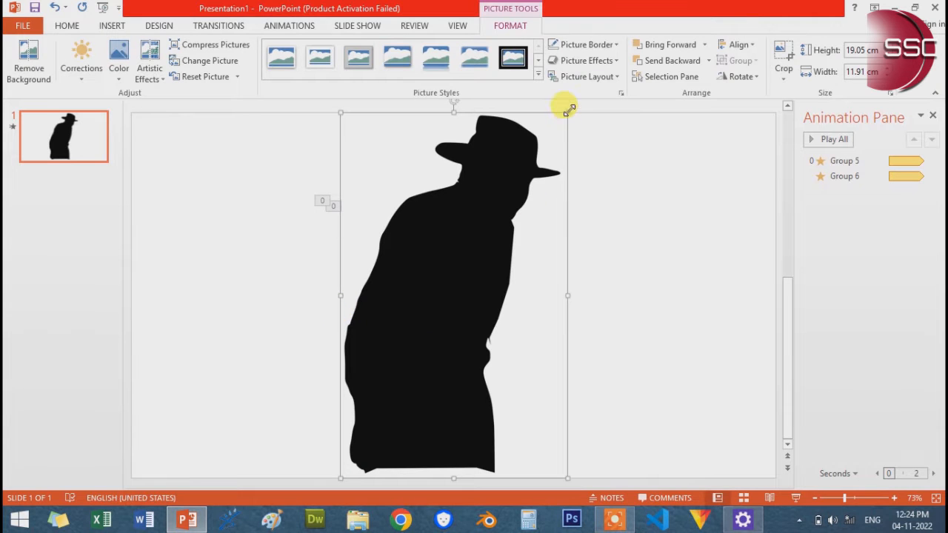
# Shrink the upper-body picture to about 5.01 × 3.14 cm, place it on top of the legs, and preview the animation
pyautogui.moveTo(567, 106); pyautogui.dragTo(424, 335)
pyautogui.moveTo(405, 372); pyautogui.dragTo(464, 184)
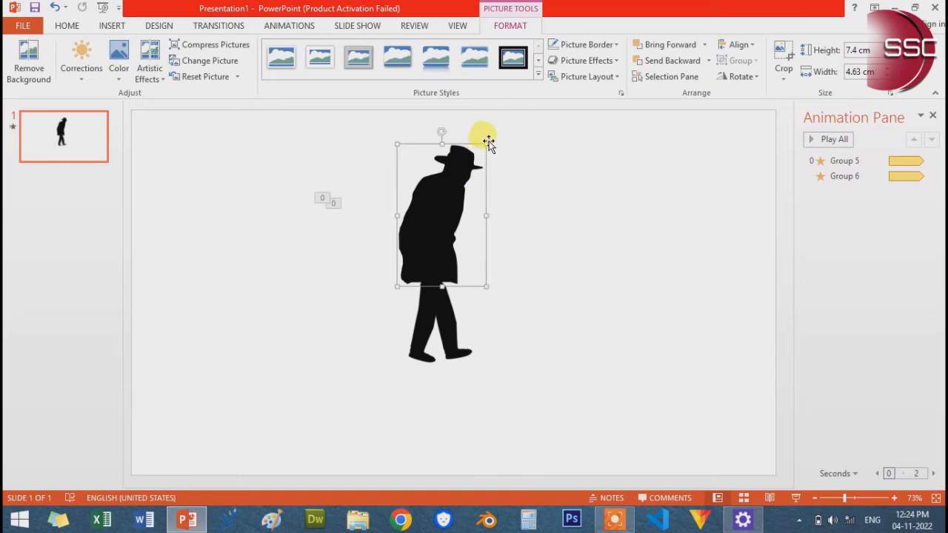
pyautogui.moveTo(485, 141); pyautogui.dragTo(454, 189)
pyautogui.moveTo(423, 217); pyautogui.dragTo(440, 232)
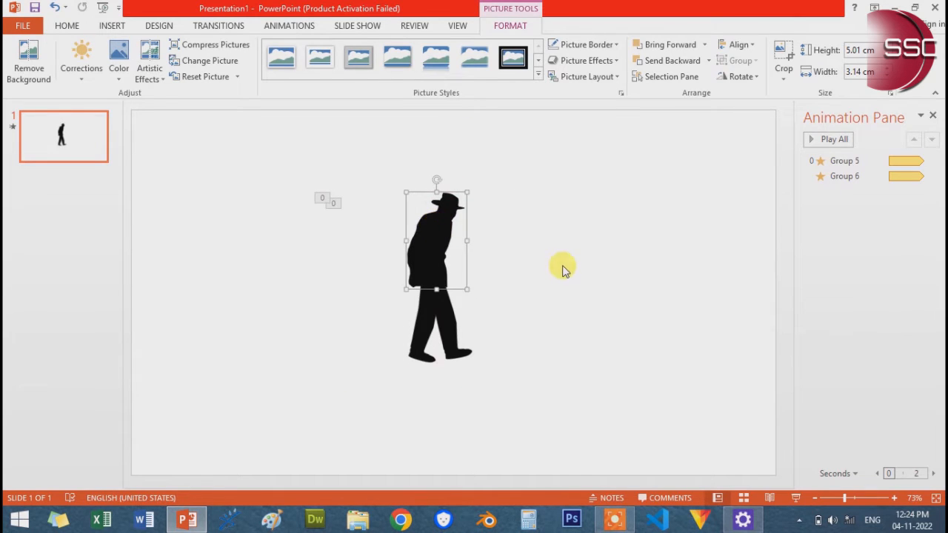
pyautogui.click(563, 266)
pyautogui.click(835, 140)
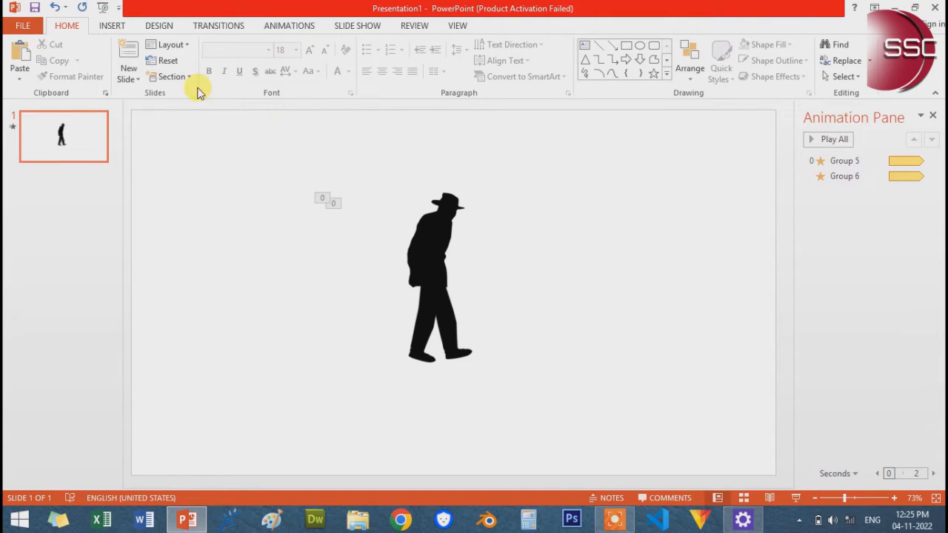
# Insert the picture hand-with-cane.png from the PowerPoint_Series_Nov_2022 folder
pyautogui.click(120, 28)
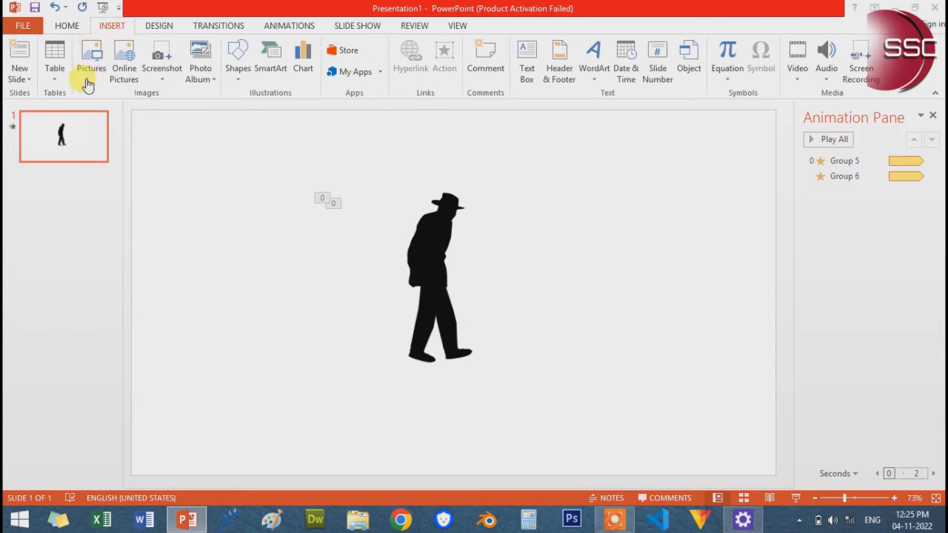
pyautogui.click(83, 74)
pyautogui.click(249, 115)
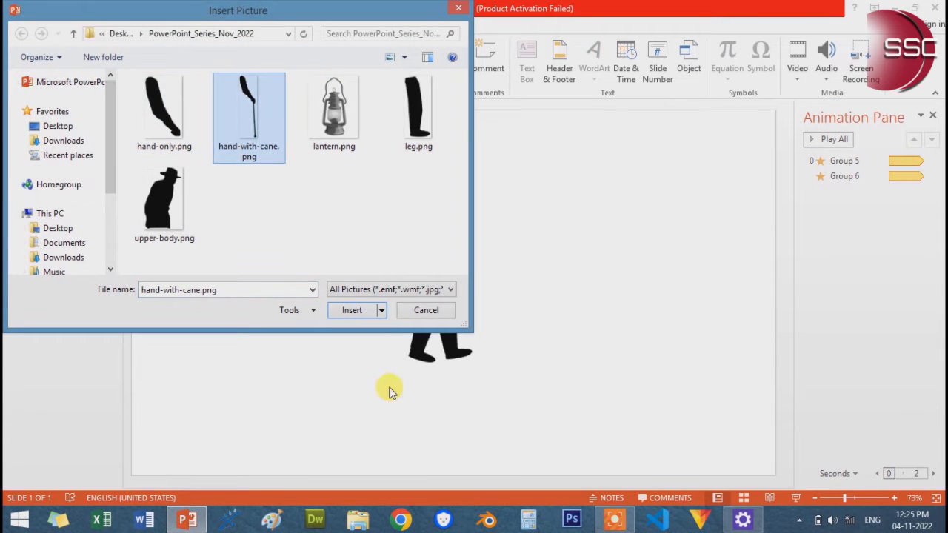
pyautogui.click(355, 311)
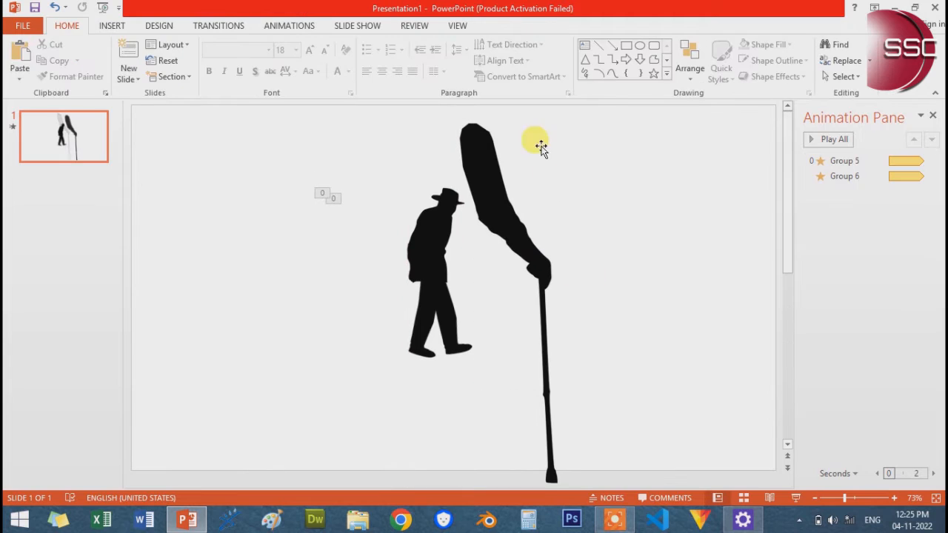
# Shrink the hand-with-cane picture to about 6.72 × 1.96 cm and place it in the empty area in front of the man
pyautogui.click(492, 180)
pyautogui.moveTo(563, 118); pyautogui.dragTo(636, 238)
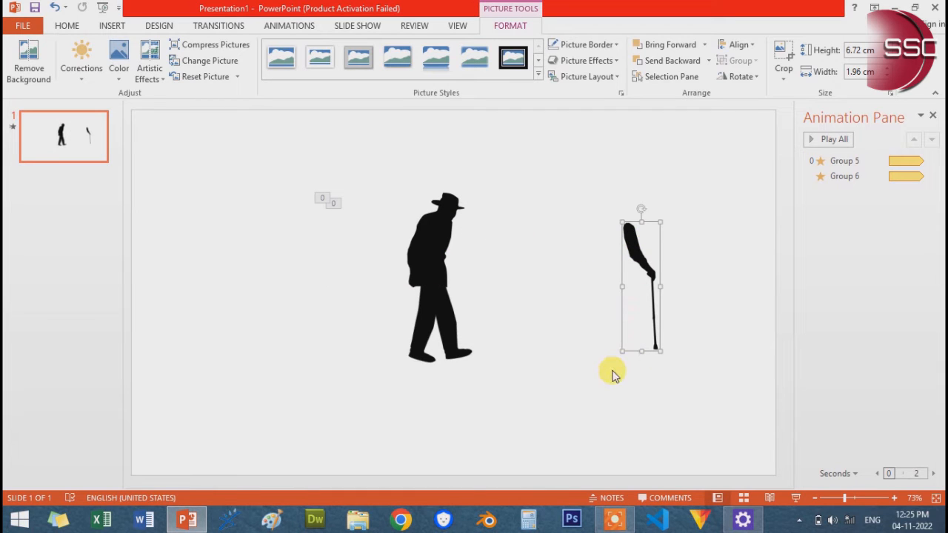
pyautogui.click(612, 374)
# Draw a circle about 6.59 × 6.82 cm over the arm of the hand-with-cane picture
pyautogui.click(111, 25)
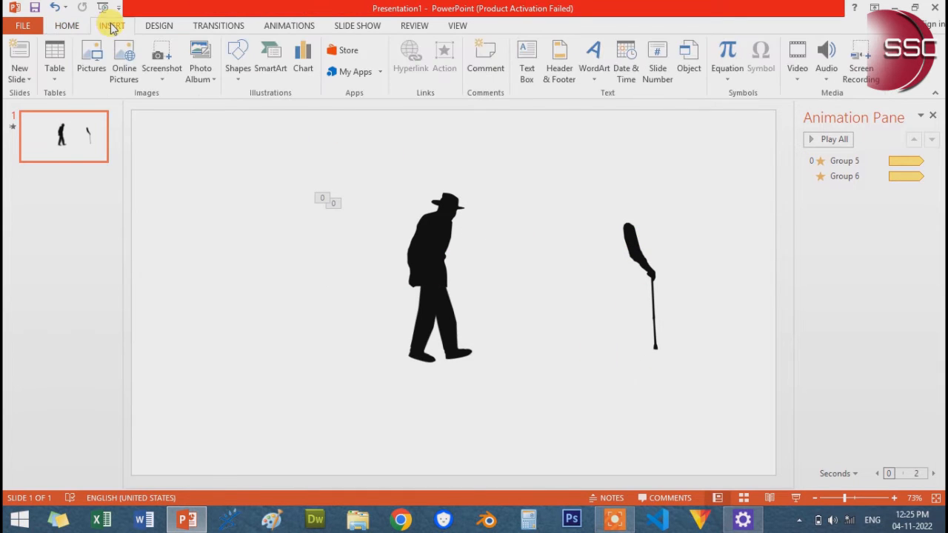
pyautogui.click(237, 68)
pyautogui.click(289, 111)
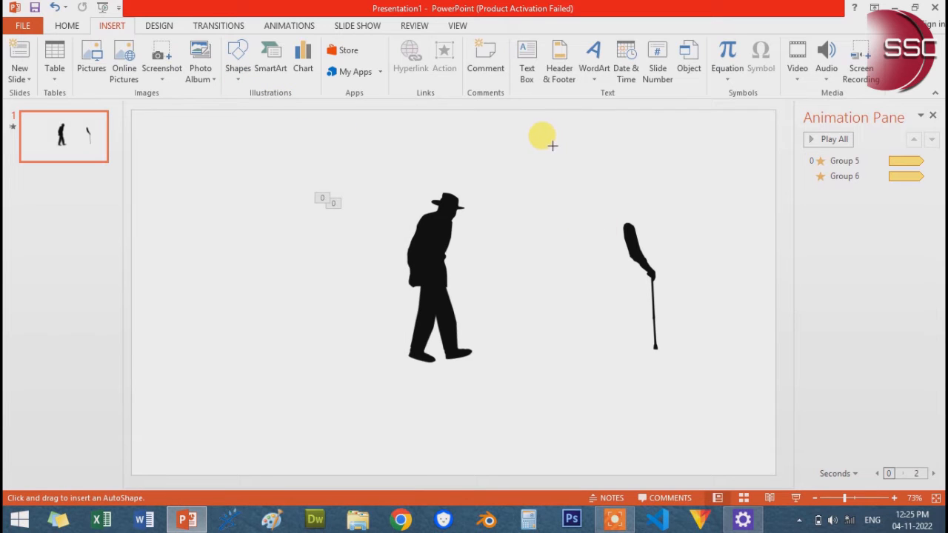
pyautogui.moveTo(561, 148); pyautogui.dragTo(699, 276)
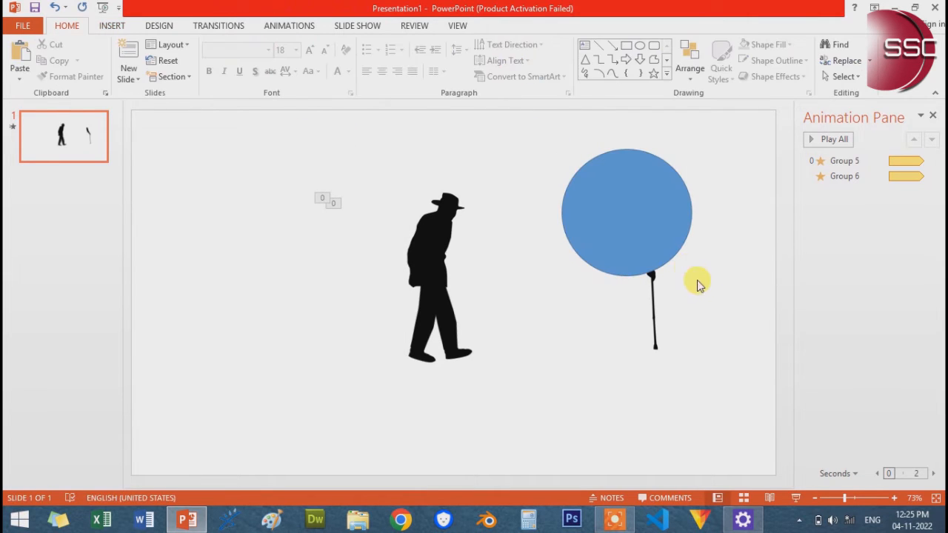
# Send the circle to the back and move the hand-with-cane picture so its shoulder end sits at the circle's center
pyautogui.rightClick(666, 247)
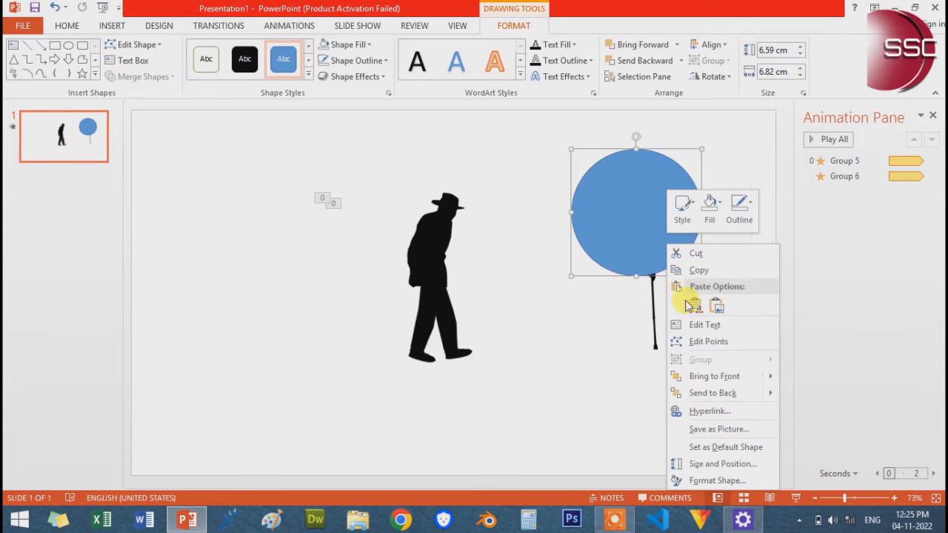
pyautogui.click(722, 392)
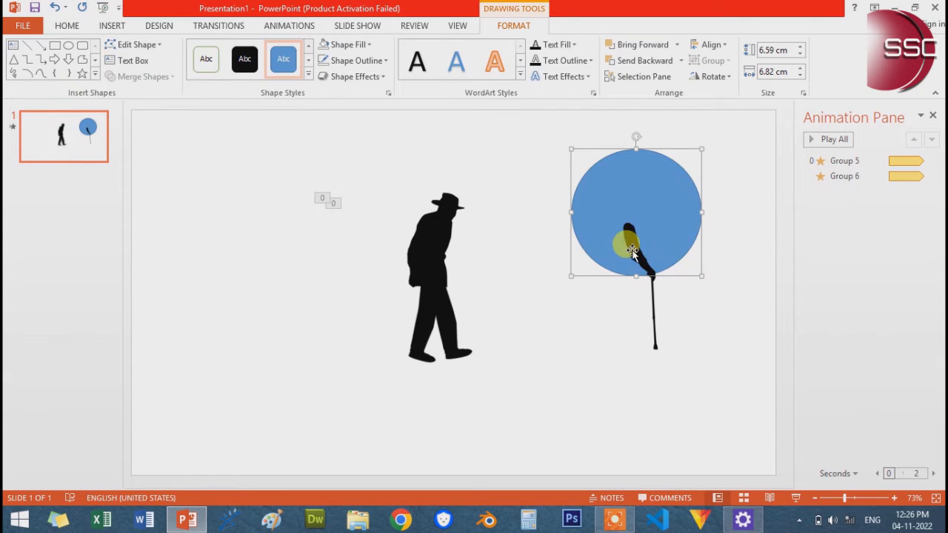
pyautogui.moveTo(632, 252); pyautogui.dragTo(642, 240)
pyautogui.click(708, 275)
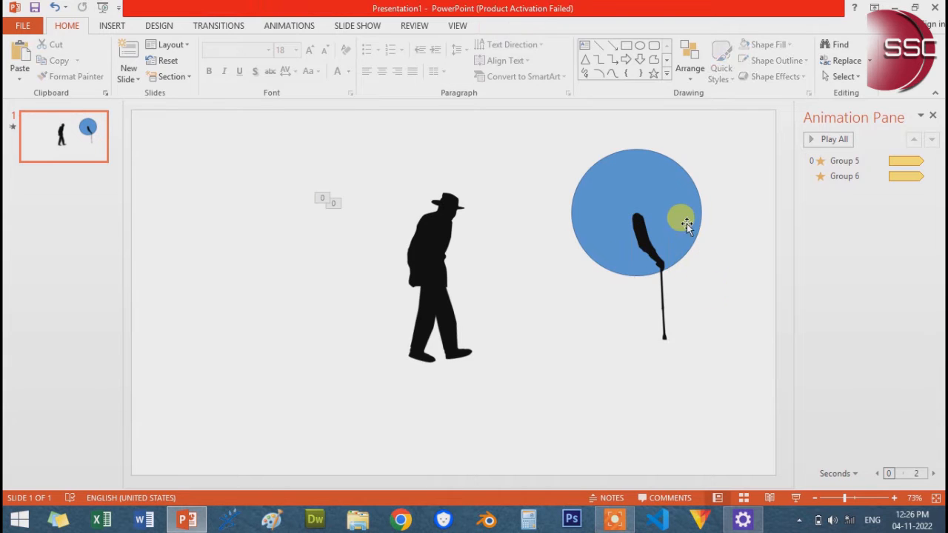
# Group the circle with the hand-with-cane picture and move the group slightly closer to the man
pyautogui.click(687, 226)
pyautogui.keyDown('shift'); pyautogui.click(651, 246); pyautogui.keyUp('shift')
pyautogui.rightClick(656, 251)
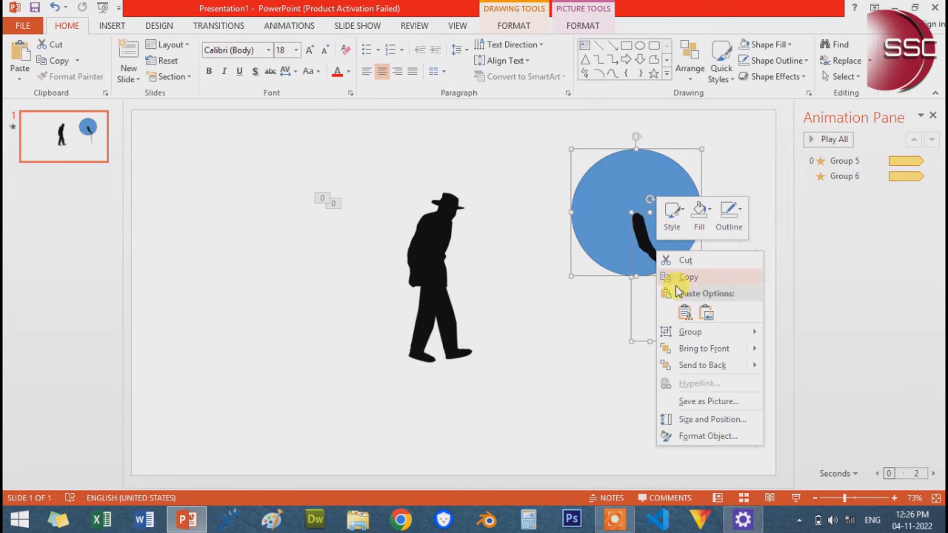
pyautogui.moveTo(699, 331)
pyautogui.click(798, 333)
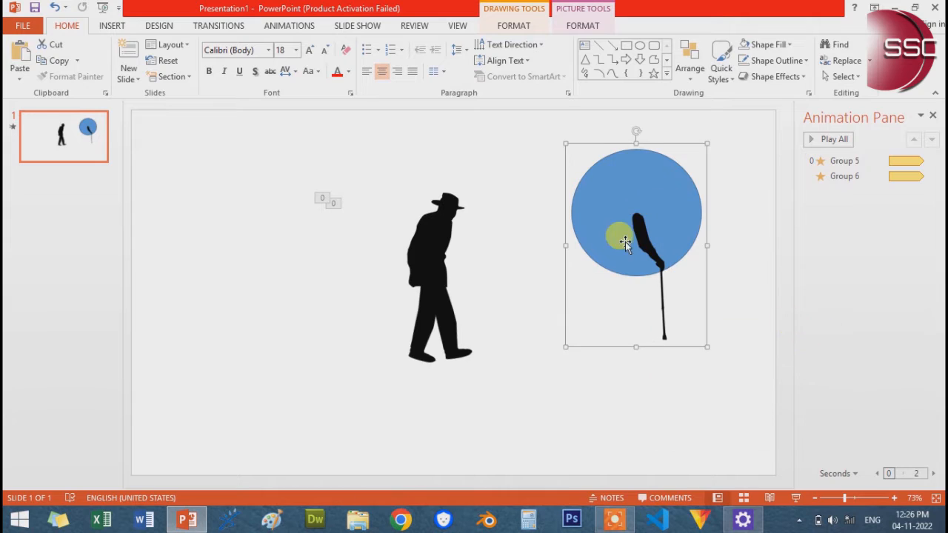
pyautogui.moveTo(624, 239)
pyautogui.mouseDown()
pyautogui.moveTo(627, 215)
pyautogui.moveTo(632, 224)
pyautogui.mouseUp()
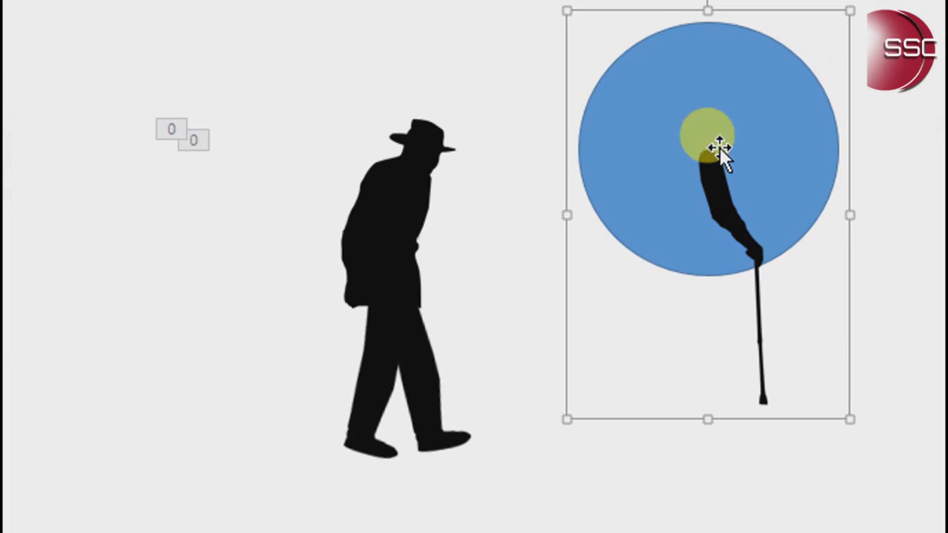
# Add a Spin emphasis animation to the grouped circle and cane arm
pyautogui.click(155, 56)
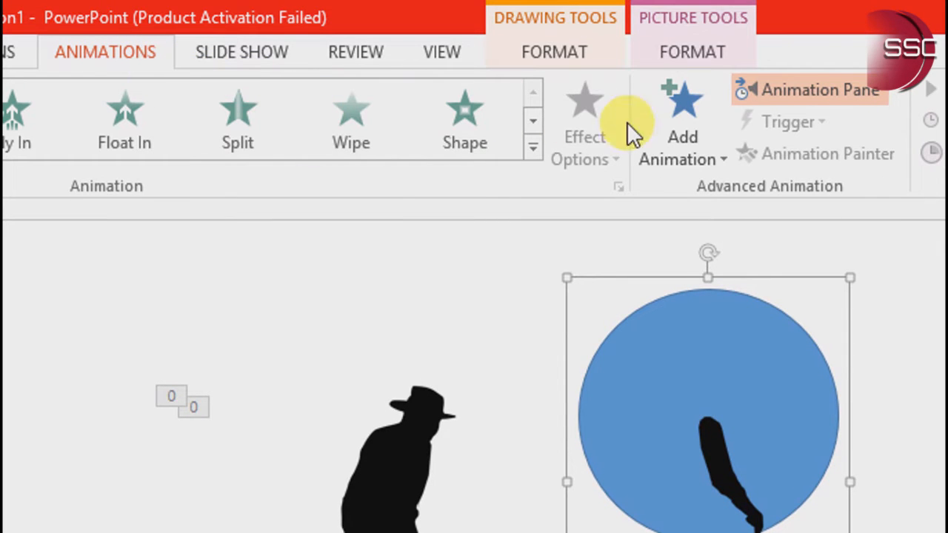
pyautogui.click(671, 138)
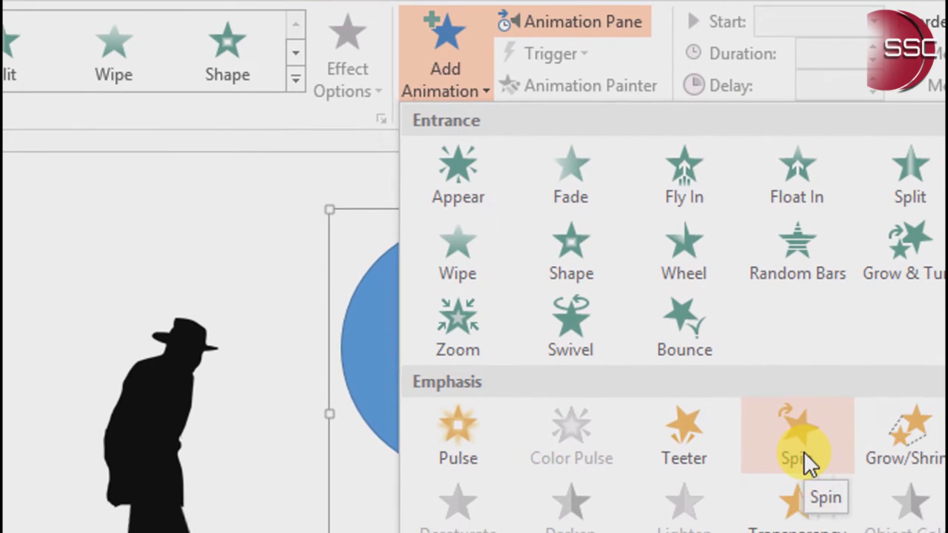
pyautogui.click(803, 452)
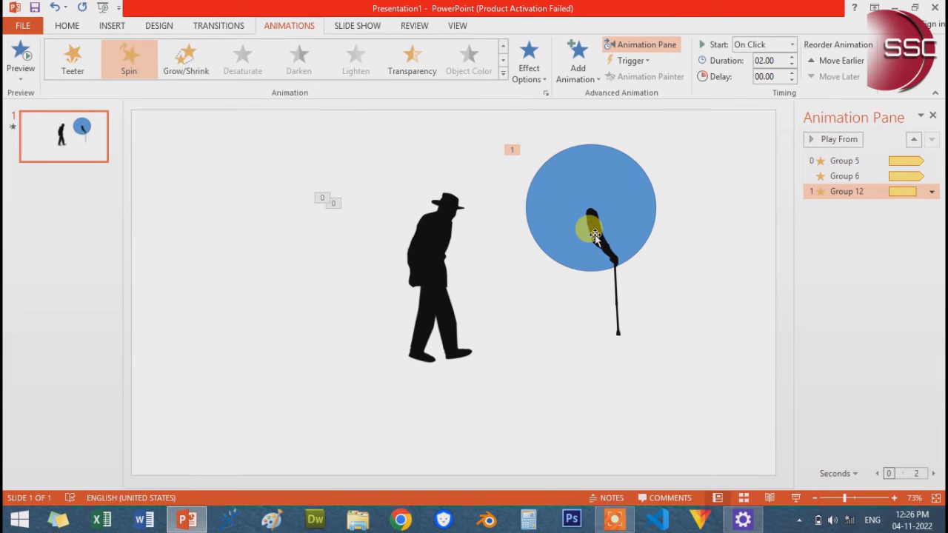
# Set the cane arm's Spin timing to start With Previous, last 3 seconds (Slow), and repeat Until Next Click
pyautogui.click(932, 193)
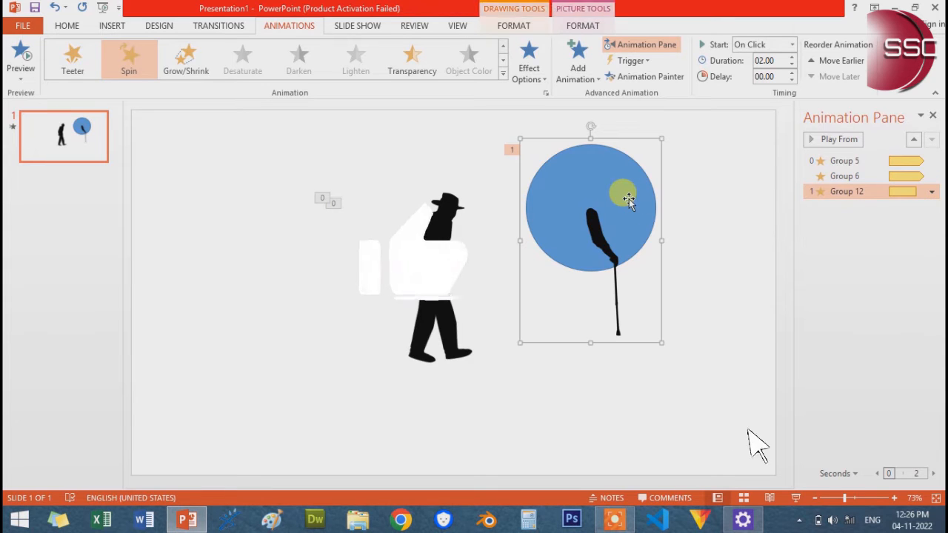
pyautogui.click(932, 192)
pyautogui.click(845, 273)
pyautogui.moveTo(561, 144); pyautogui.dragTo(354, 121)
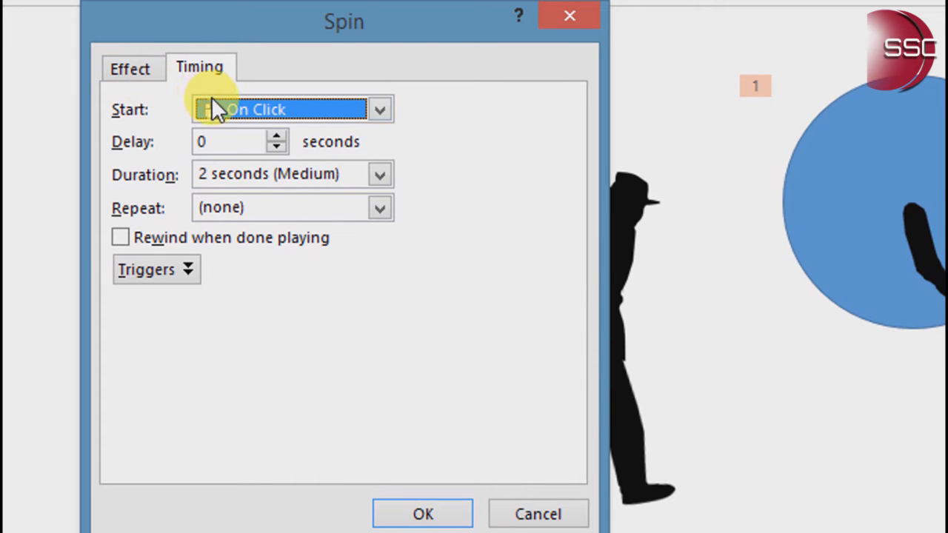
pyautogui.click(333, 105)
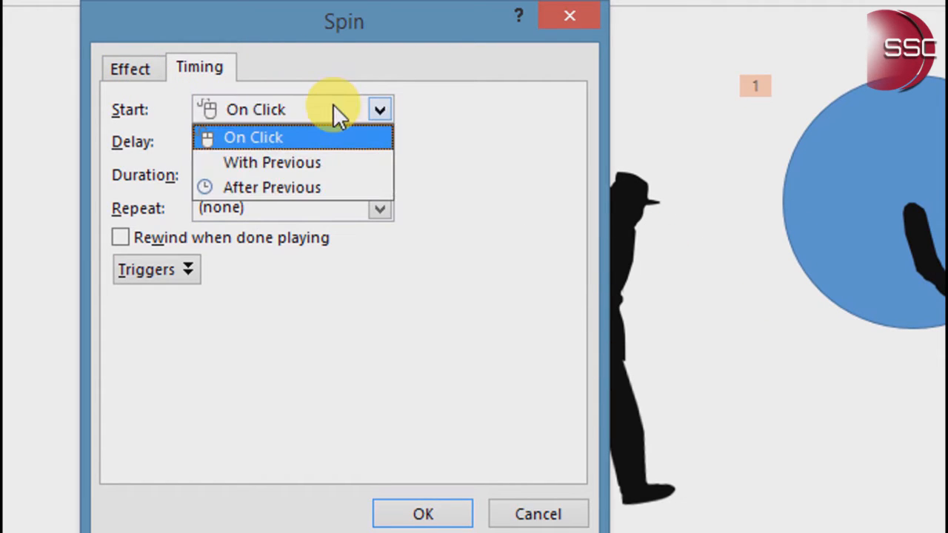
pyautogui.click(325, 161)
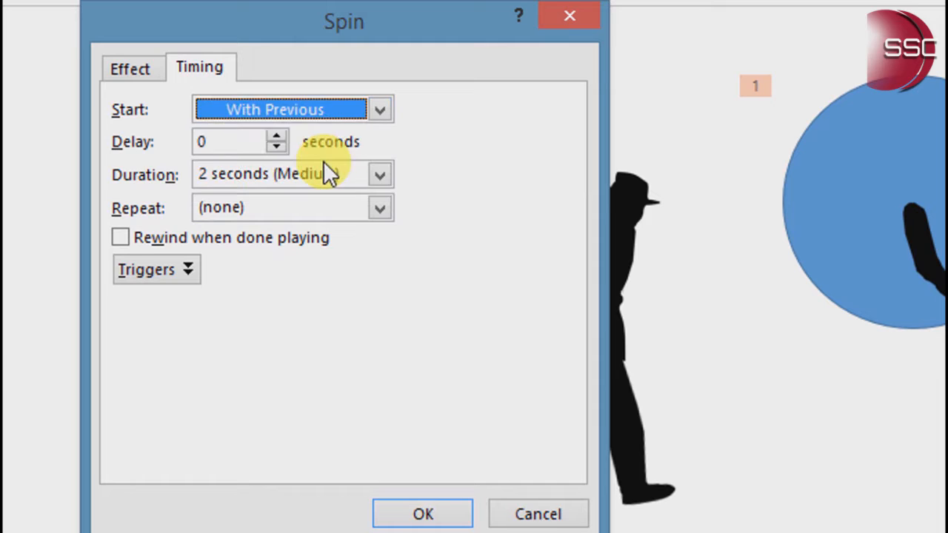
pyautogui.click(380, 175)
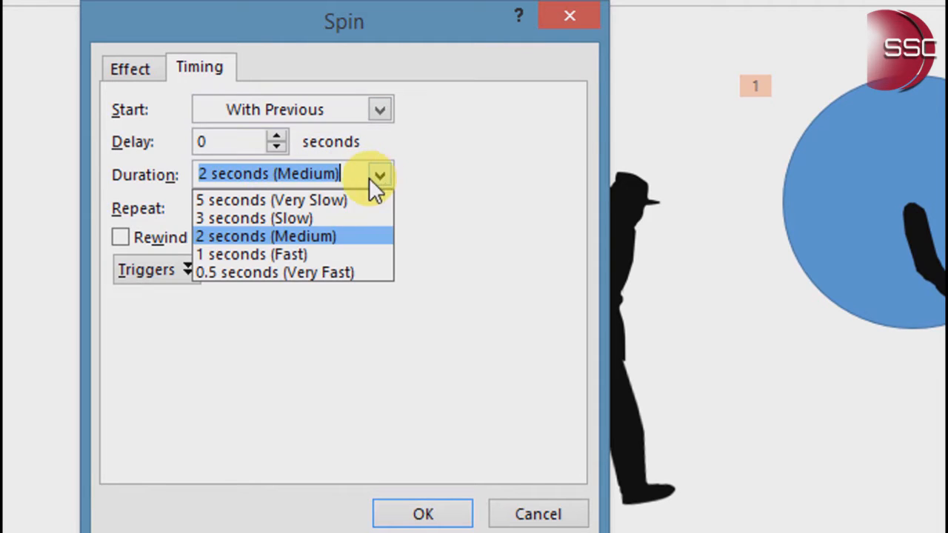
pyautogui.click(323, 218)
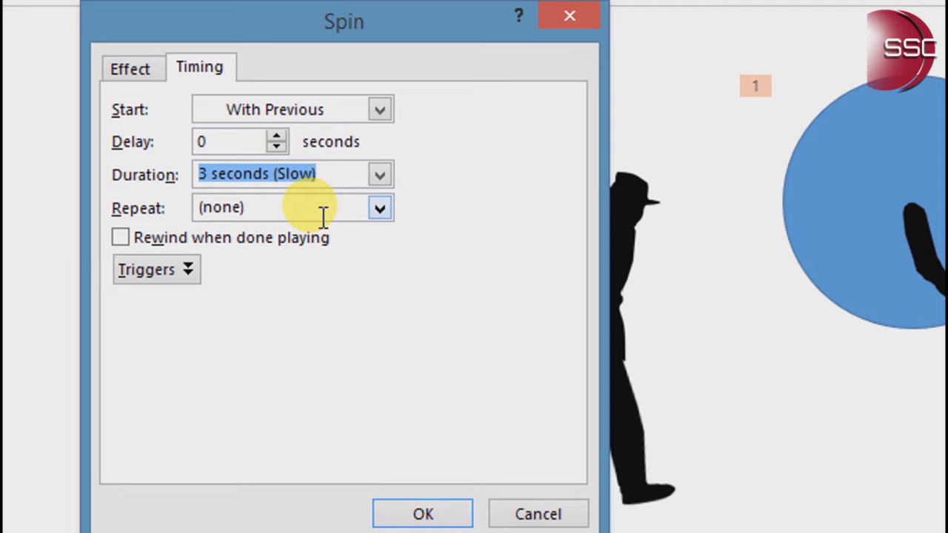
pyautogui.click(373, 211)
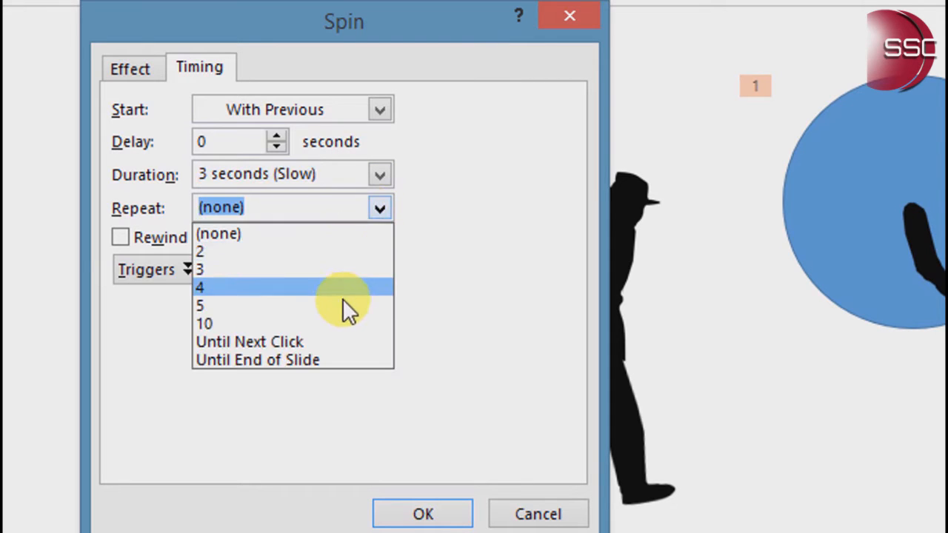
pyautogui.click(342, 345)
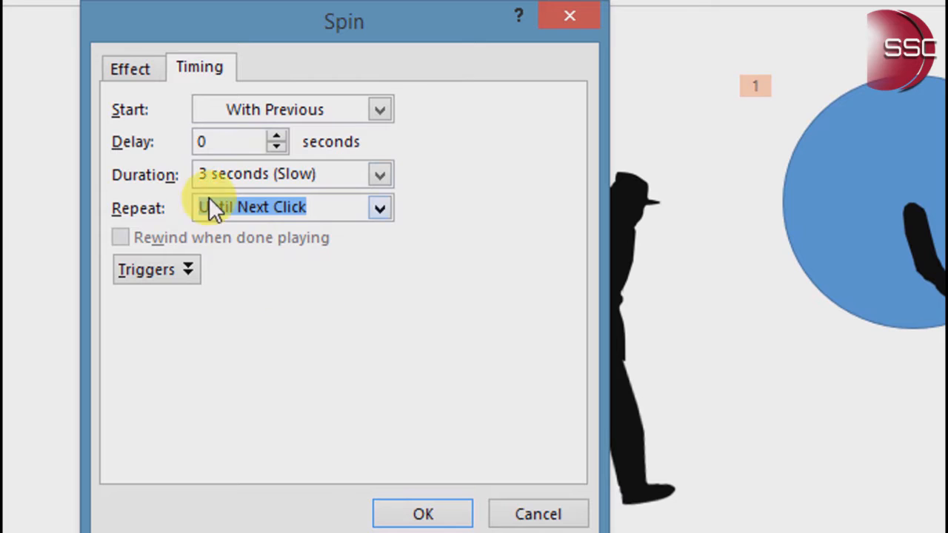
# Set the cane arm's spin amount to 15° Clockwise with Auto-reverse, and apply the effect settings
pyautogui.click(144, 75)
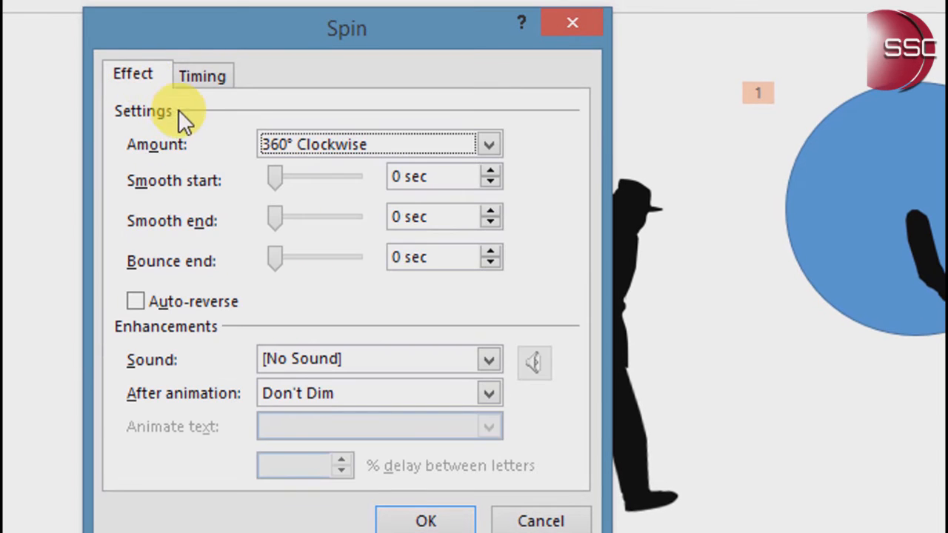
pyautogui.click(301, 144)
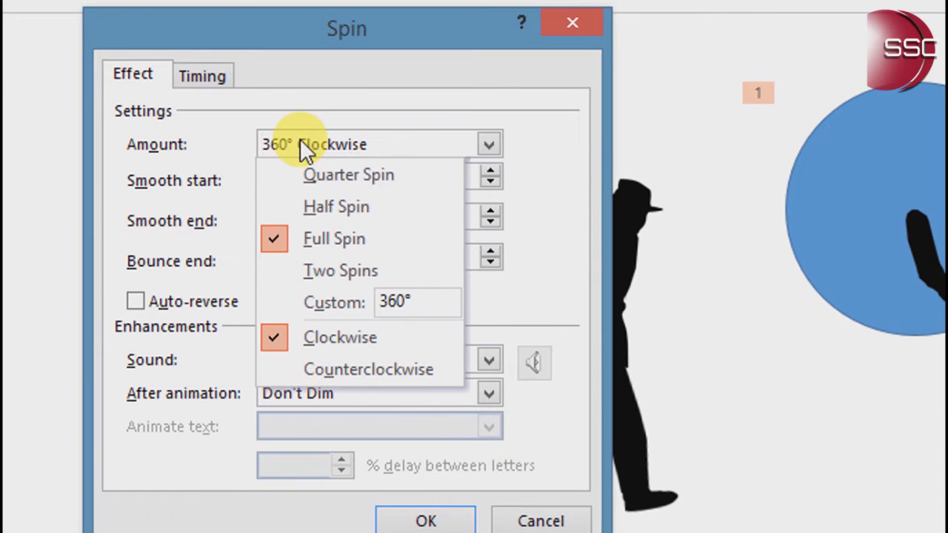
pyautogui.click(397, 304)
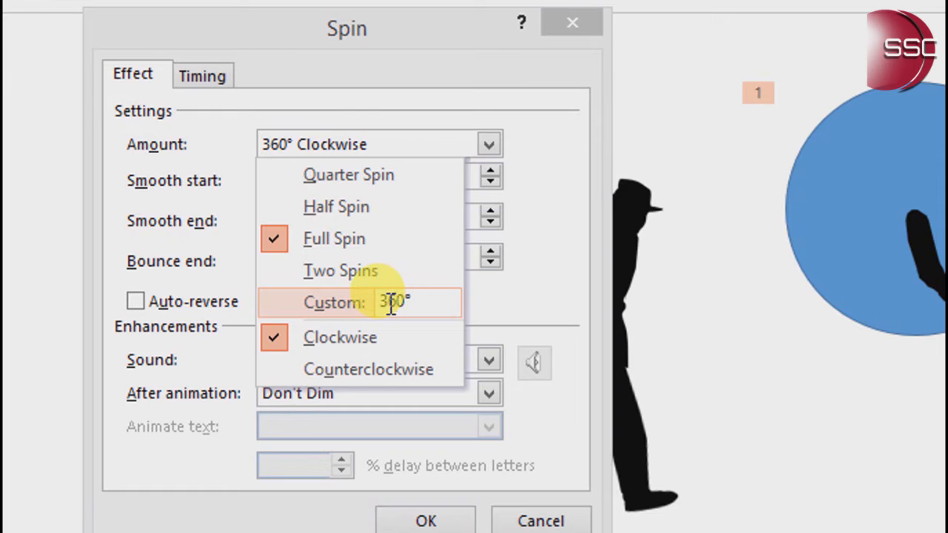
pyautogui.write('15')
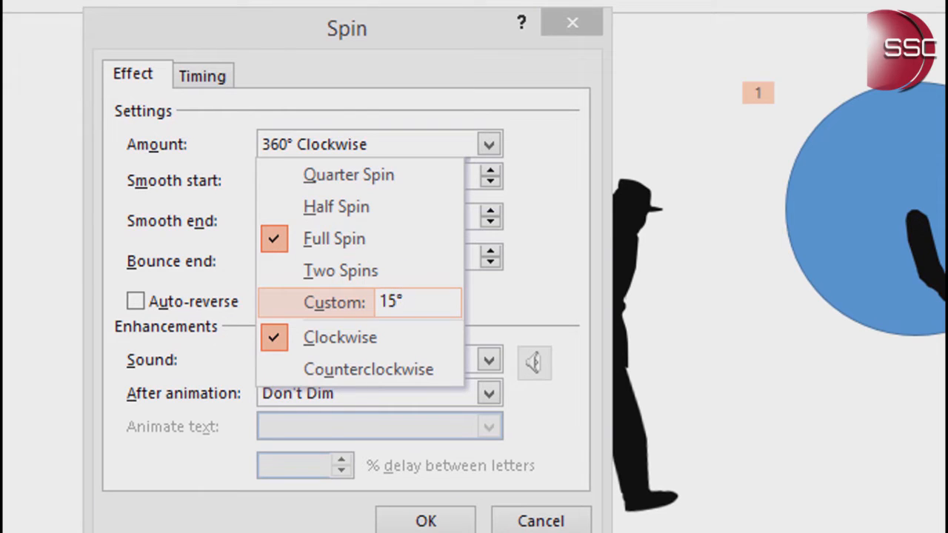
pyautogui.press('Return')
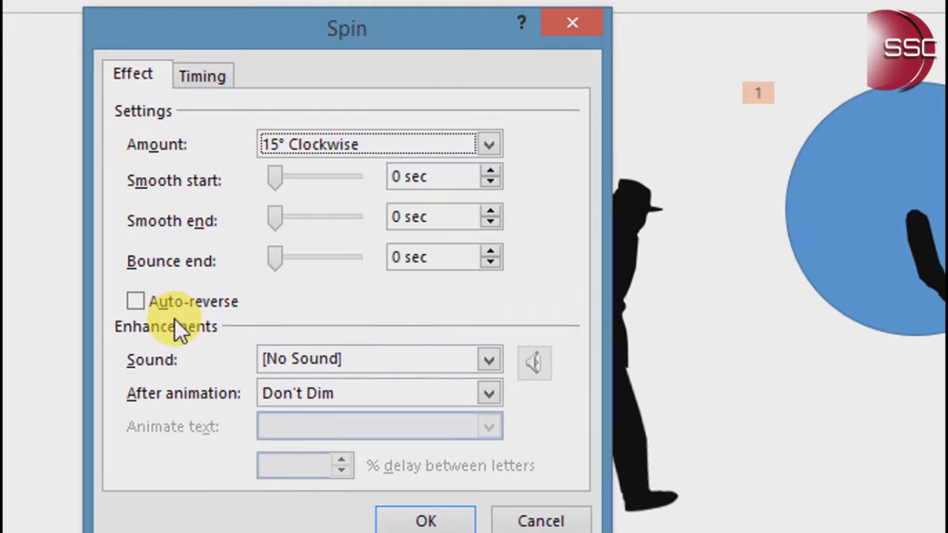
pyautogui.click(137, 302)
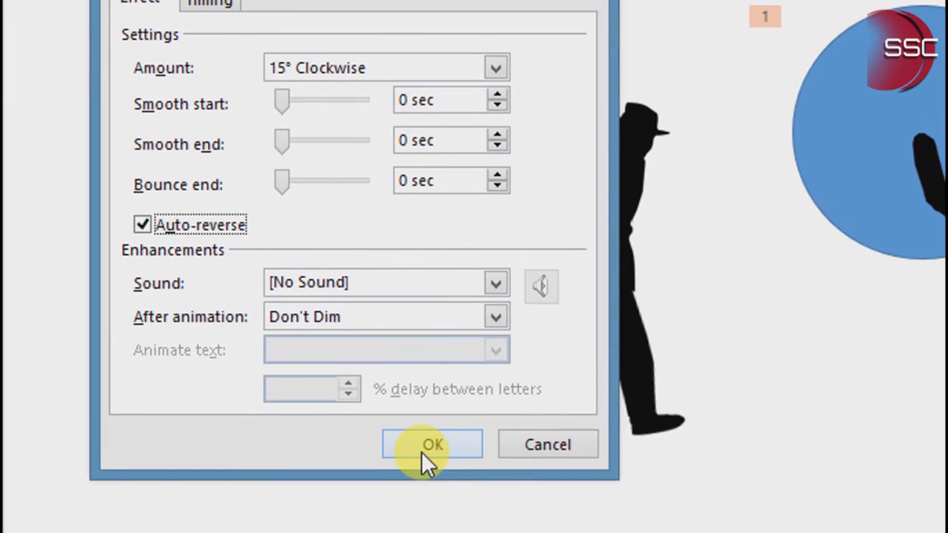
pyautogui.click(423, 522)
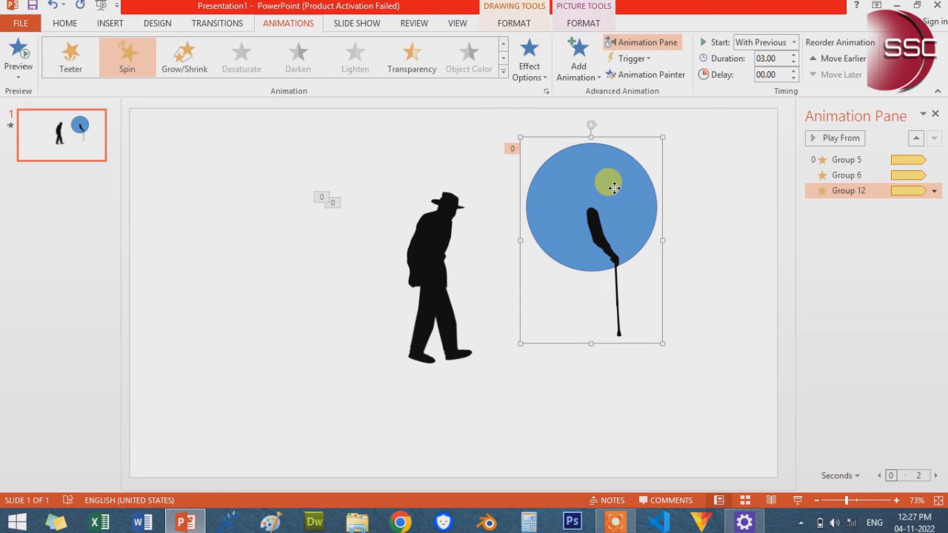
# Remove the fill and outline from the cane arm's circle, and place the arm group on the man's shoulder
pyautogui.click(614, 188)
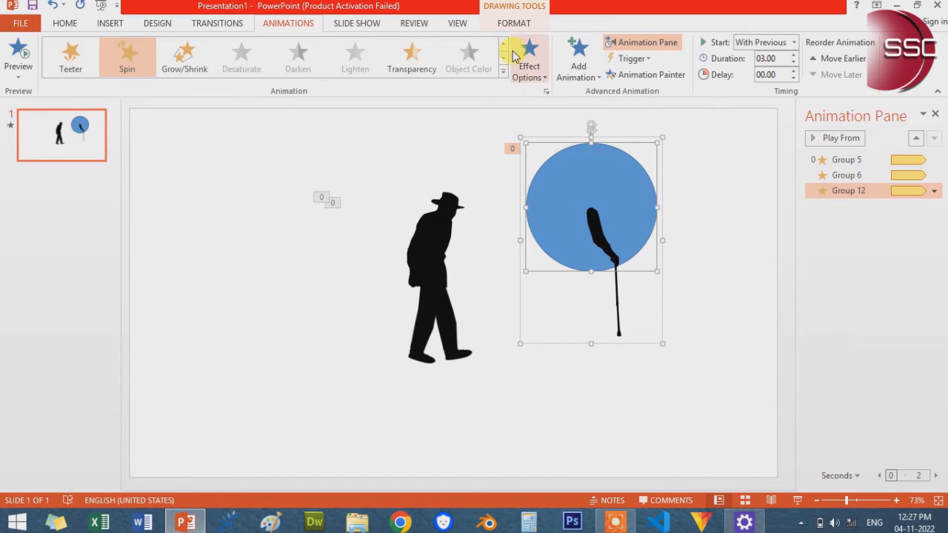
pyautogui.click(514, 22)
pyautogui.click(323, 43)
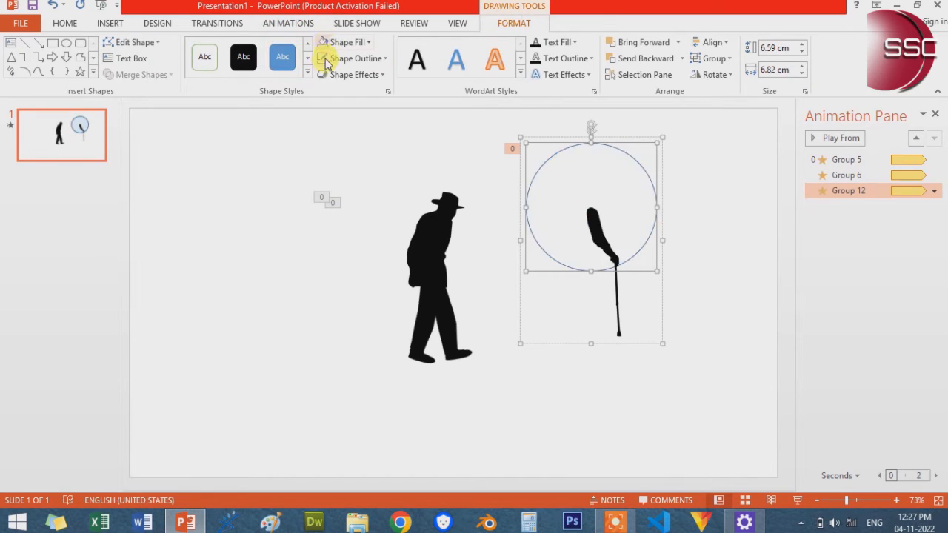
pyautogui.click(754, 364)
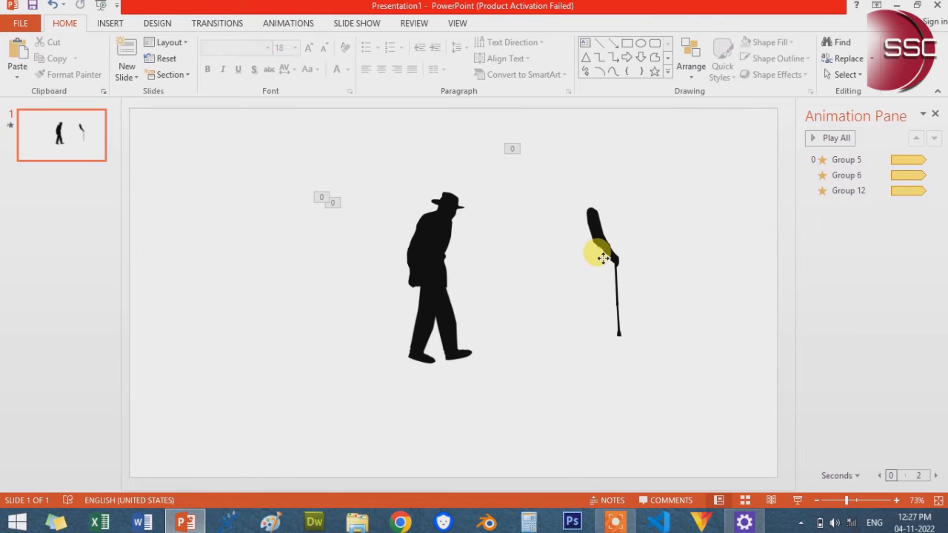
pyautogui.moveTo(604, 257); pyautogui.dragTo(477, 272)
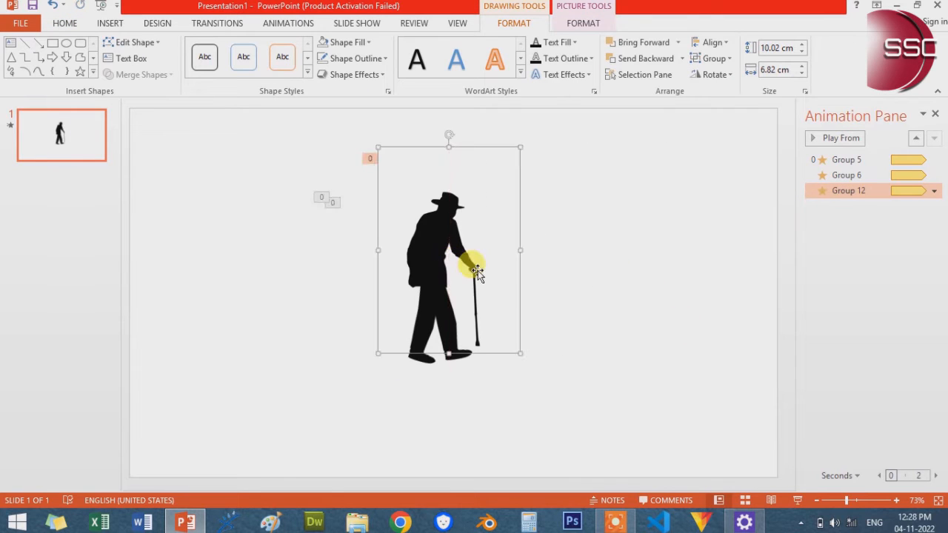
# Nudge the cane arm group slightly left onto the man's shoulder, and preview all the slide's animations
pyautogui.press('Left')
pyautogui.press('Left')
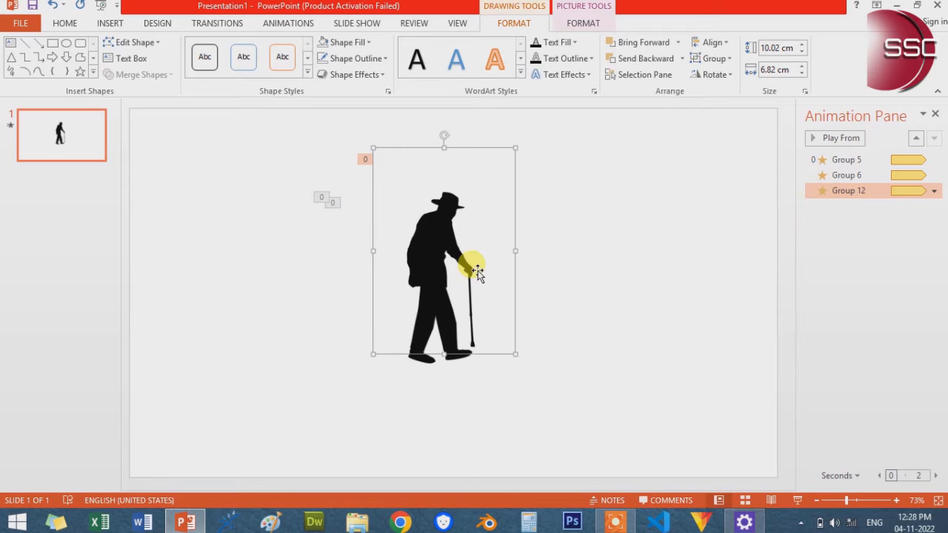
pyautogui.click(716, 323)
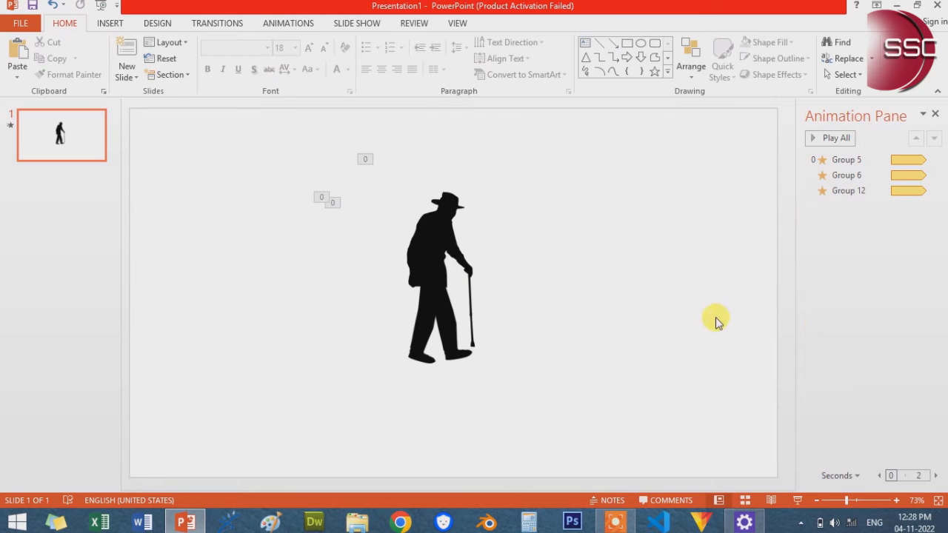
pyautogui.click(829, 140)
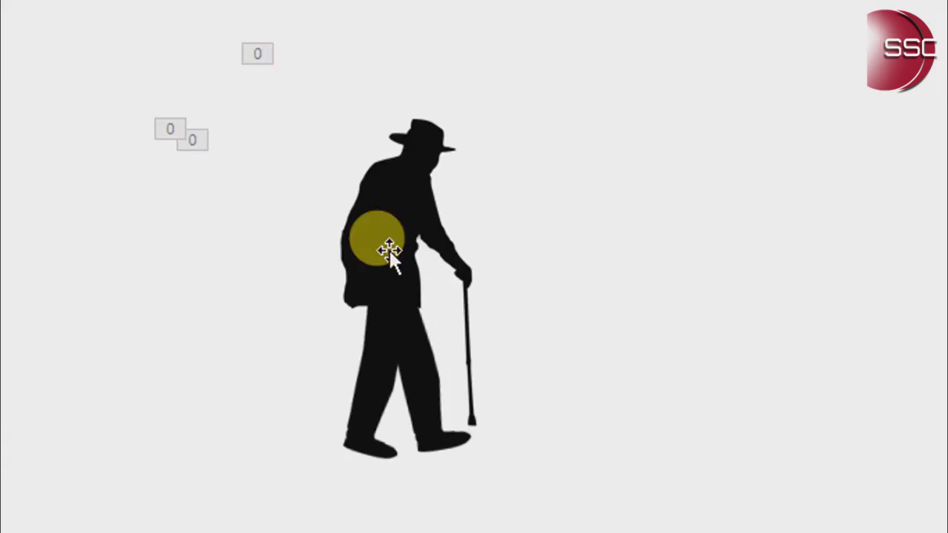
# Insert hand-only.png, shrink and rotate it to point forward, and place it at the man's shoulder as his second arm
pyautogui.click(143, 55)
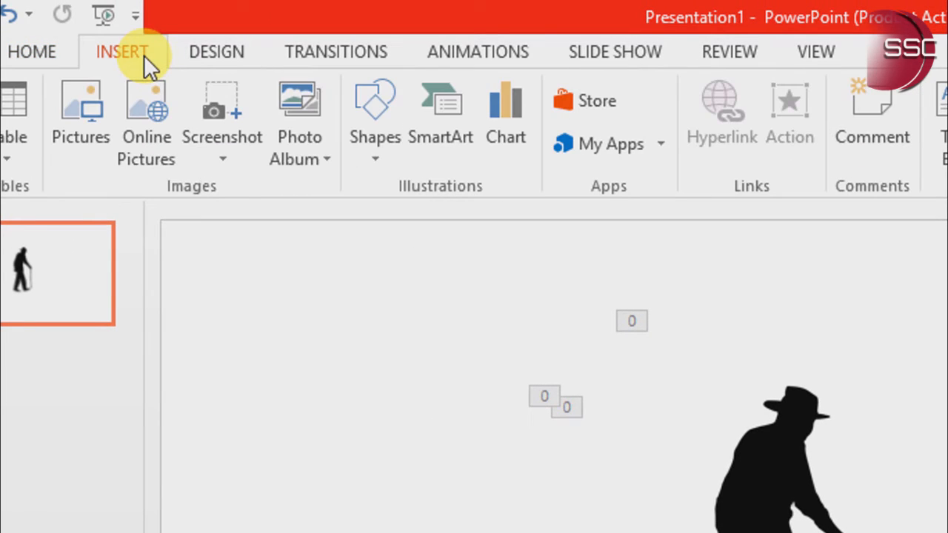
pyautogui.click(144, 99)
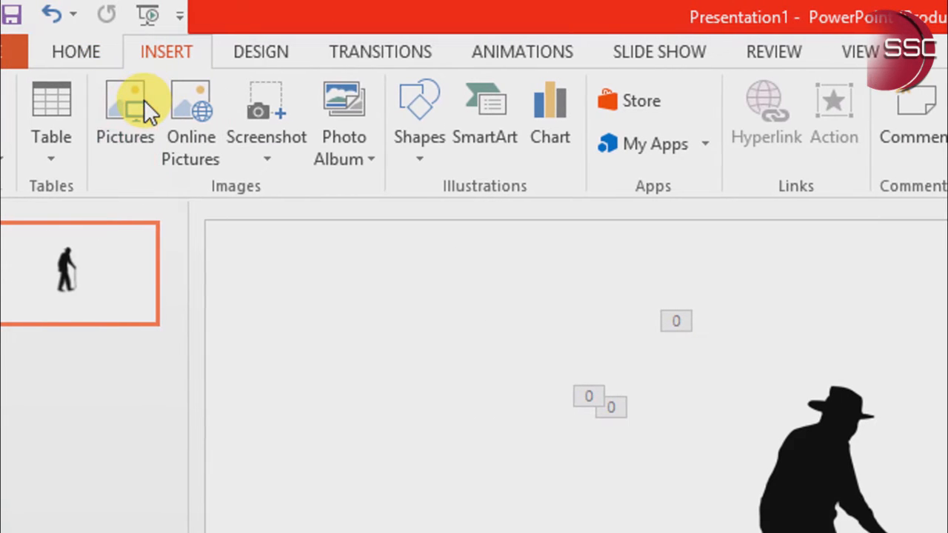
pyautogui.click(235, 222)
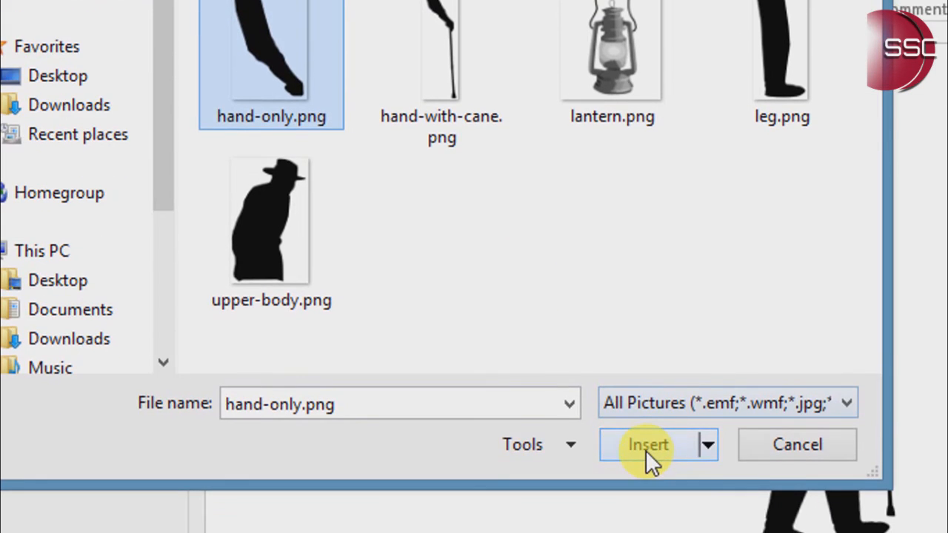
pyautogui.click(646, 445)
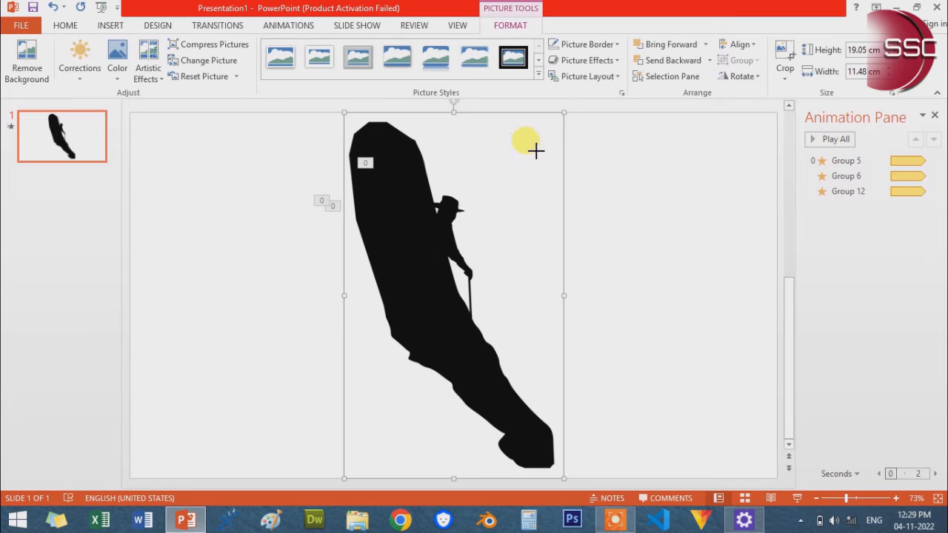
pyautogui.moveTo(535, 151); pyautogui.dragTo(444, 227)
pyautogui.click(612, 277)
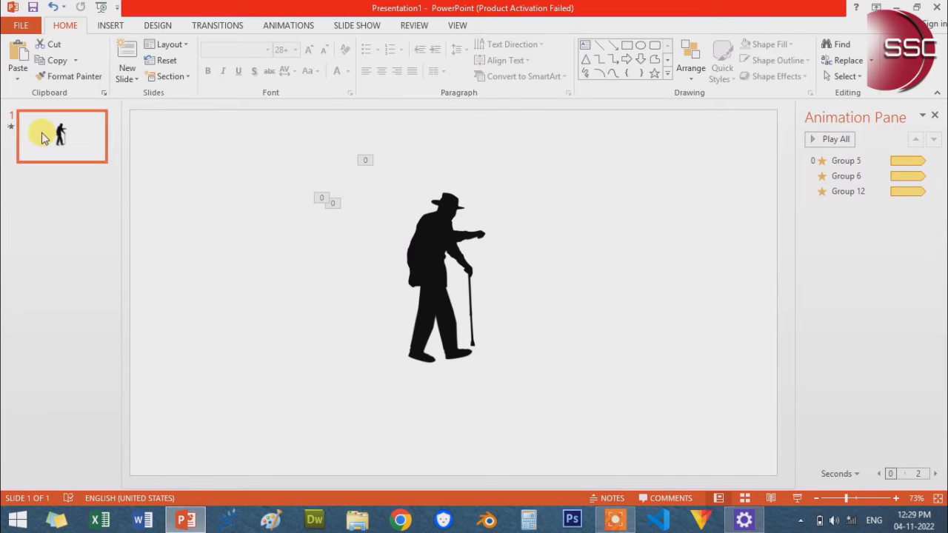
# Add a second slide and delete all its placeholders
pyautogui.press('Return')
pyautogui.moveTo(162, 119); pyautogui.dragTo(751, 460)
pyautogui.press('Delete')
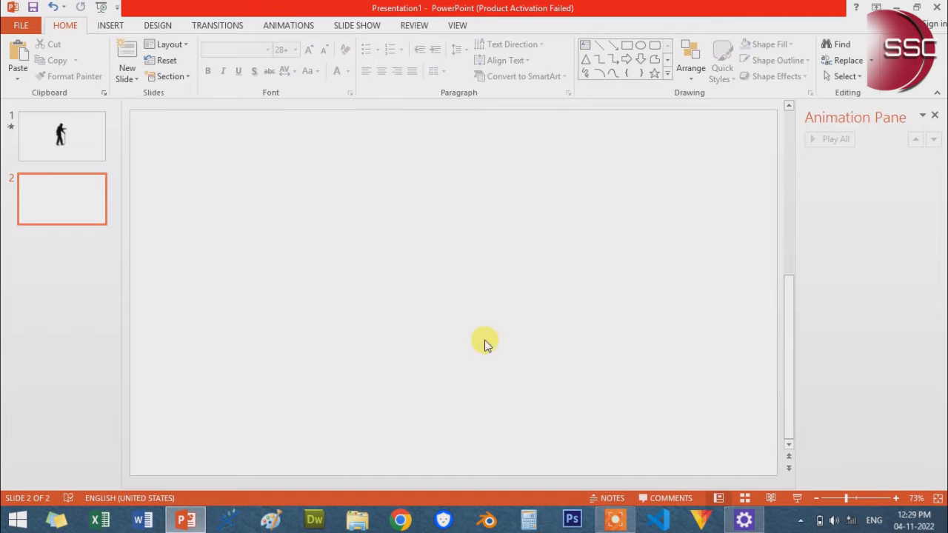
# Insert the lantern.png picture on the blank second slide
pyautogui.click(111, 25)
pyautogui.click(89, 56)
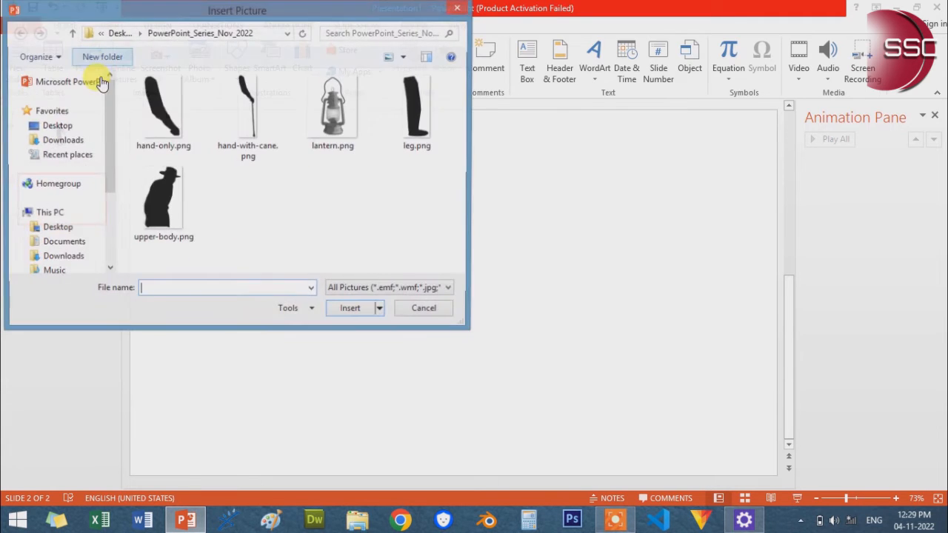
pyautogui.click(335, 148)
pyautogui.click(348, 311)
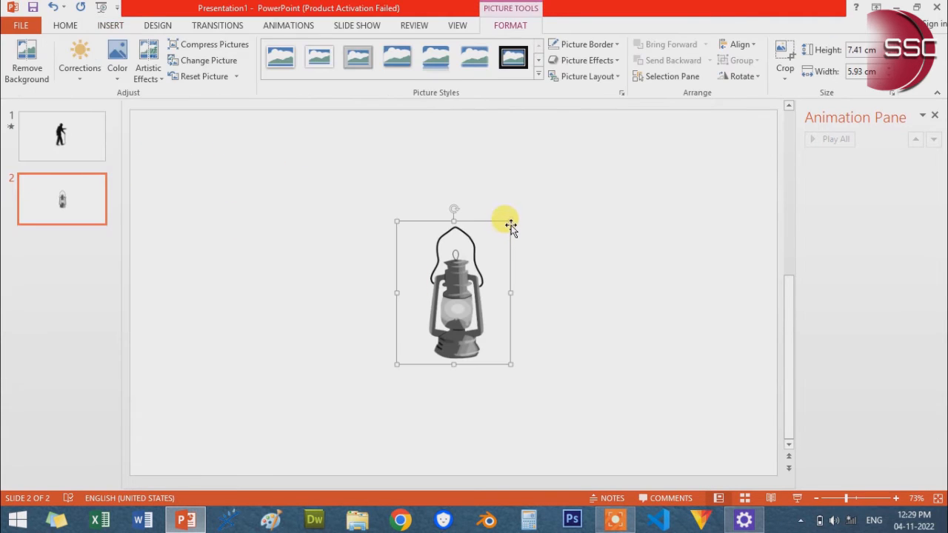
pyautogui.click(571, 296)
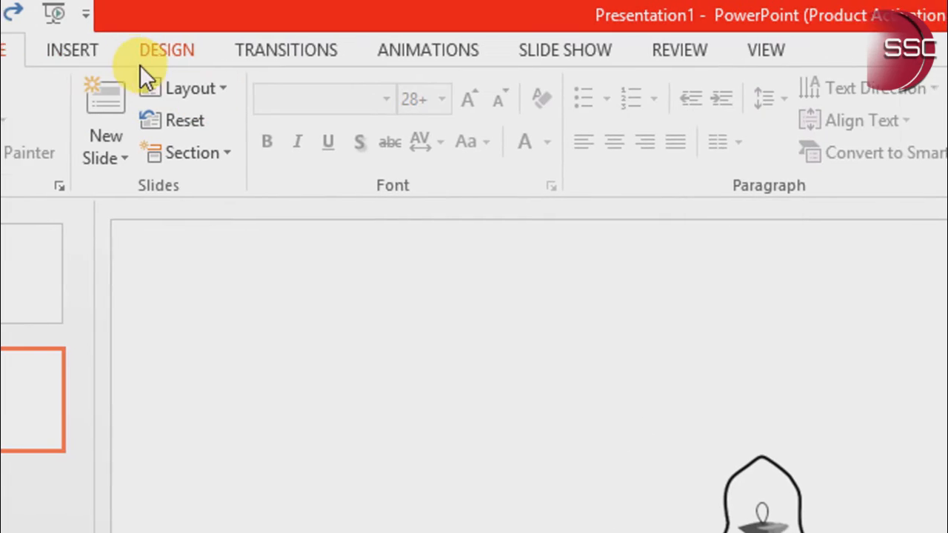
# Draw a circle about 9.69 cm high and 10.02 cm wide over the lantern
pyautogui.click(94, 53)
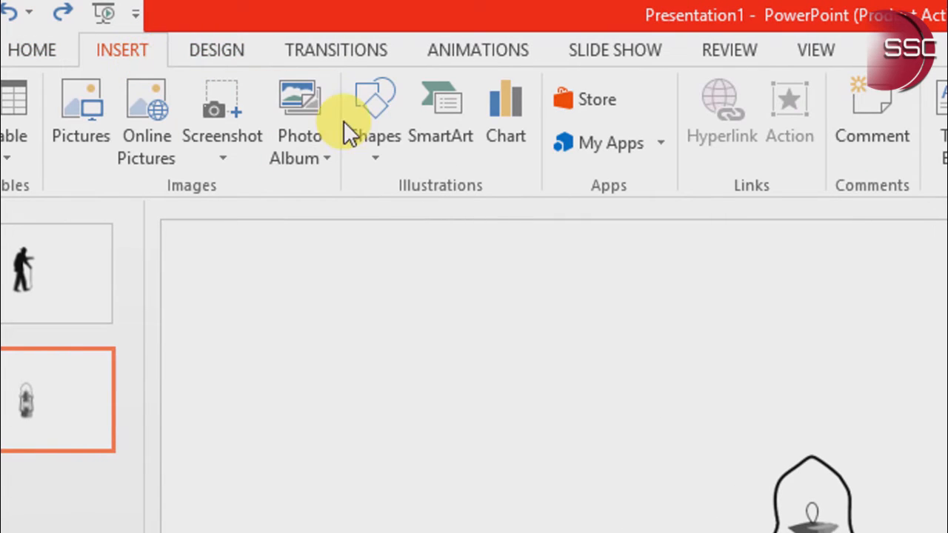
pyautogui.click(363, 136)
pyautogui.click(462, 213)
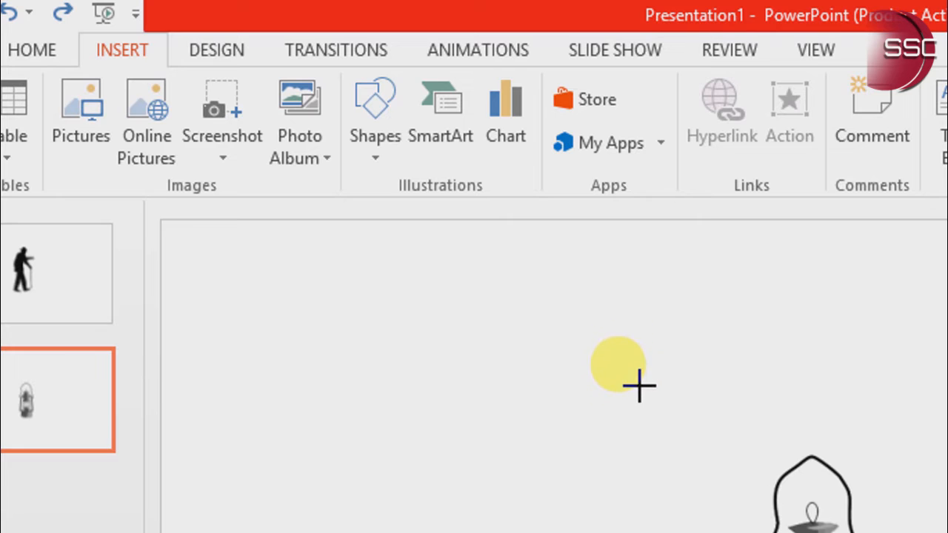
pyautogui.moveTo(639, 385); pyautogui.dragTo(947, 532)
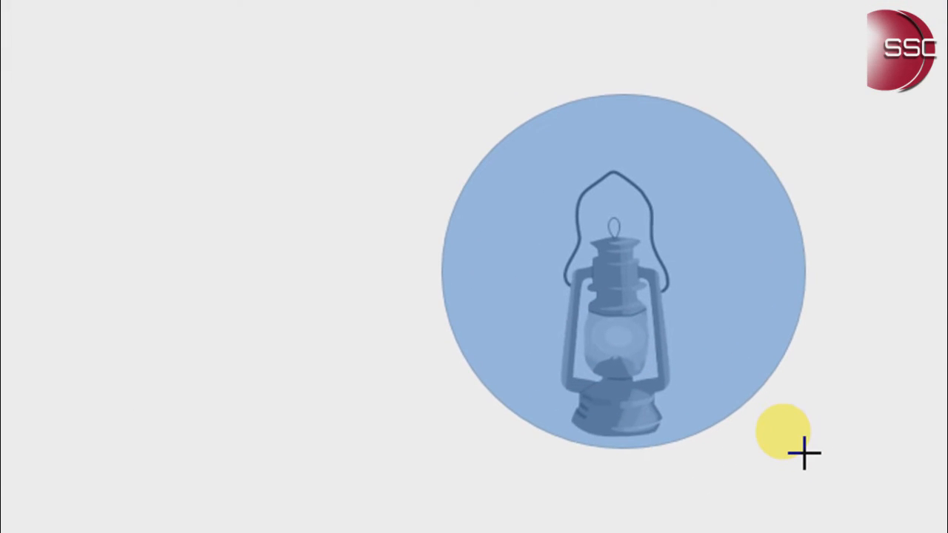
pyautogui.moveTo(804, 453)
pyautogui.mouseDown()
pyautogui.moveTo(824, 466)
pyautogui.moveTo(805, 454)
pyautogui.mouseUp()
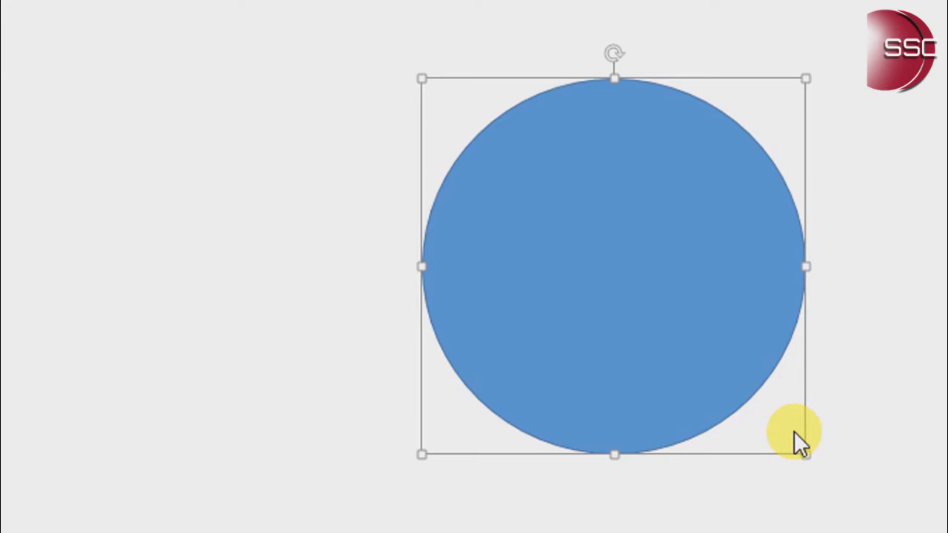
pyautogui.moveTo(754, 388); pyautogui.dragTo(735, 394)
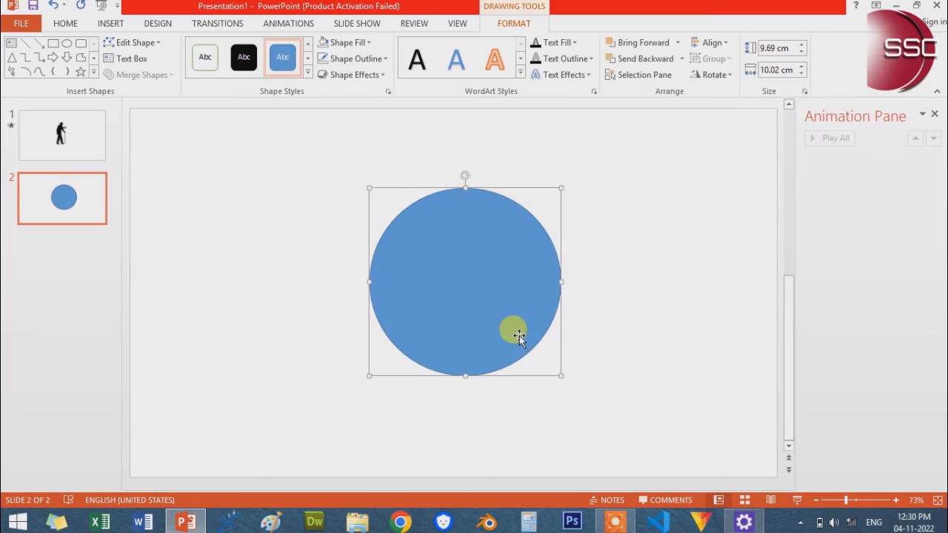
pyautogui.moveTo(502, 334); pyautogui.dragTo(500, 333)
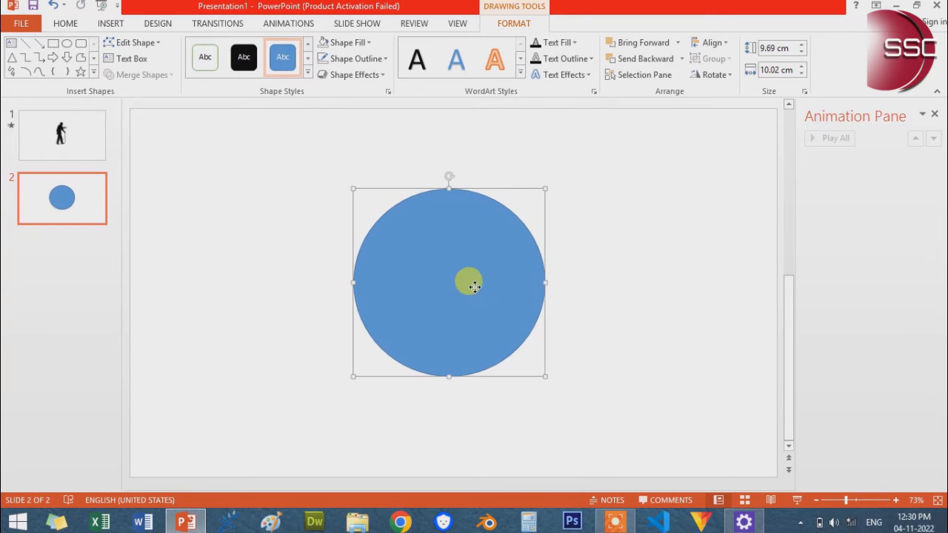
# Send the circle behind the lantern and center the lantern on it
pyautogui.rightClick(476, 280)
pyautogui.moveTo(534, 195)
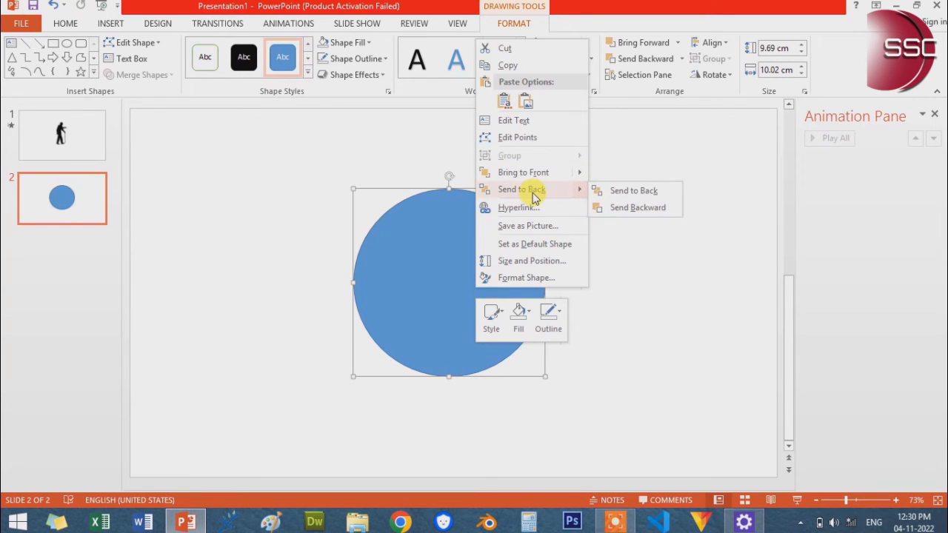
pyautogui.click(637, 190)
pyautogui.moveTo(463, 319); pyautogui.dragTo(457, 316)
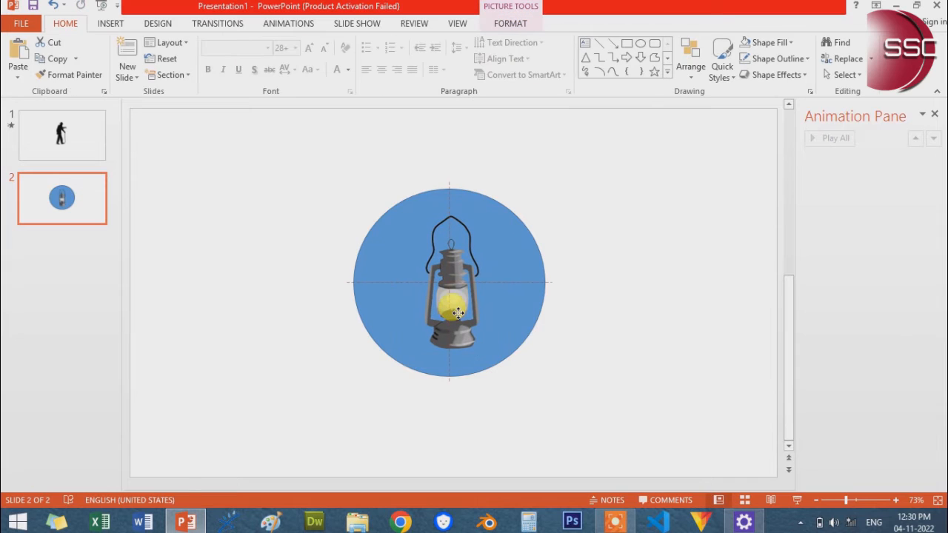
# Fill the circle behind the lantern with standard yellow and remove its outline
pyautogui.click(528, 293)
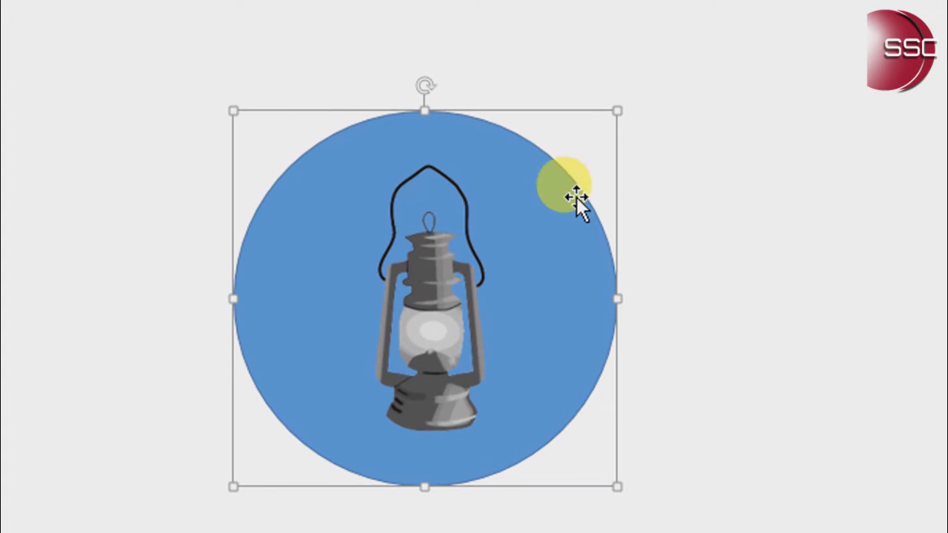
pyautogui.click(546, 50)
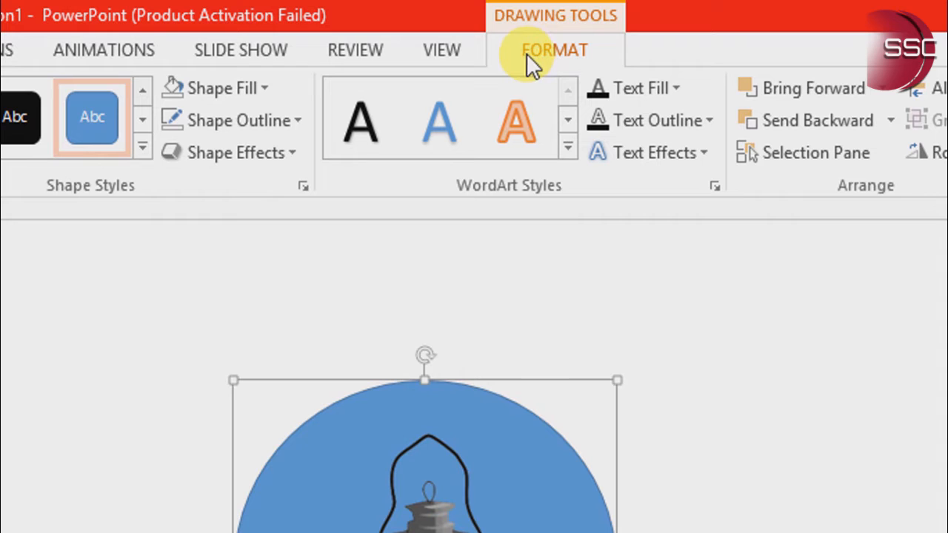
pyautogui.click(266, 93)
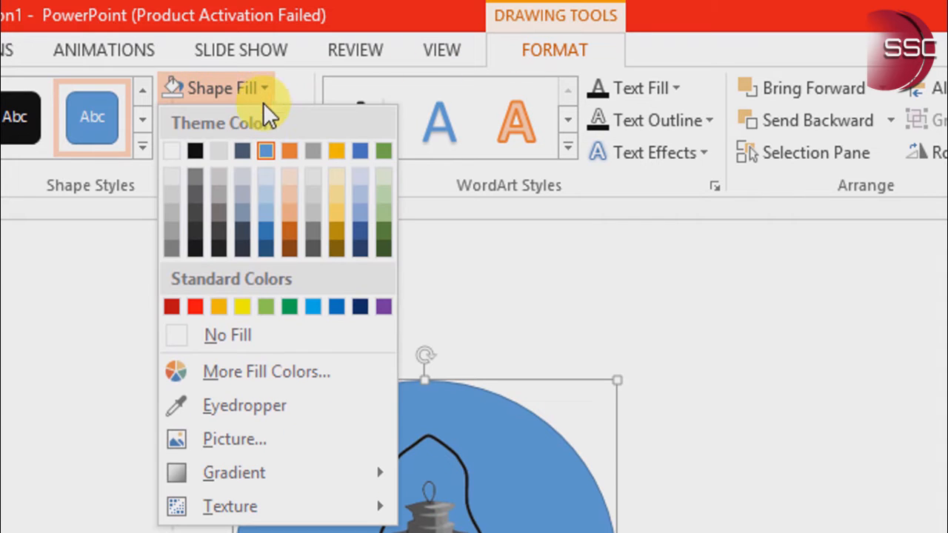
pyautogui.click(243, 305)
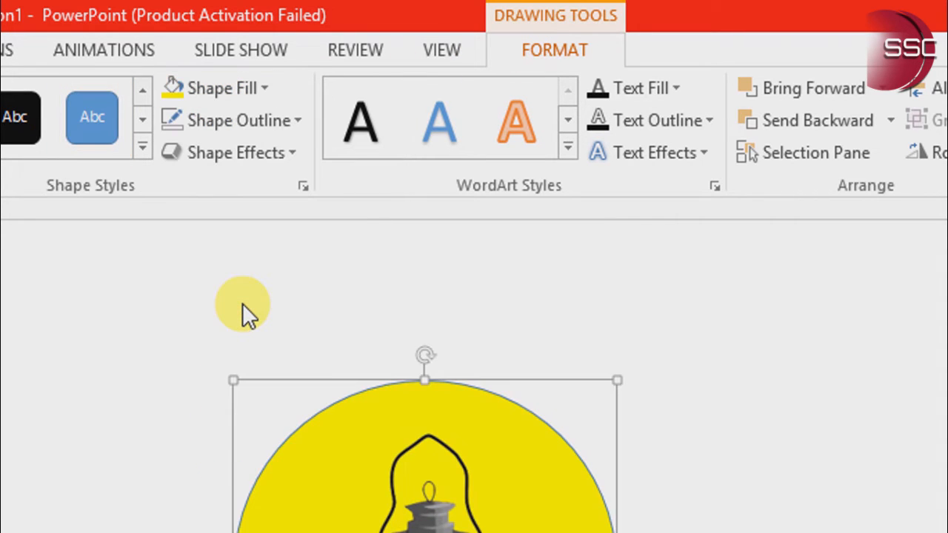
pyautogui.click(167, 122)
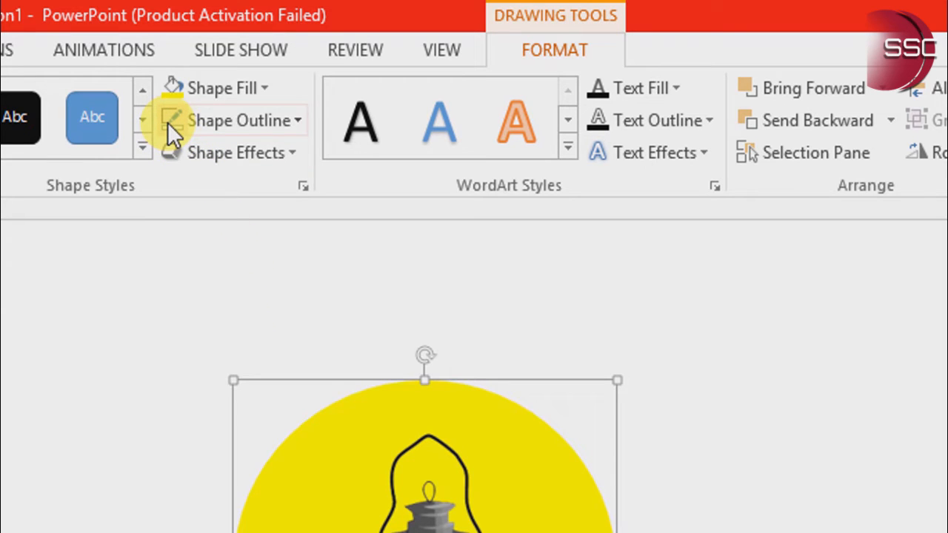
# Apply the From Center light gradient variation to the yellow circle's fill
pyautogui.click(210, 97)
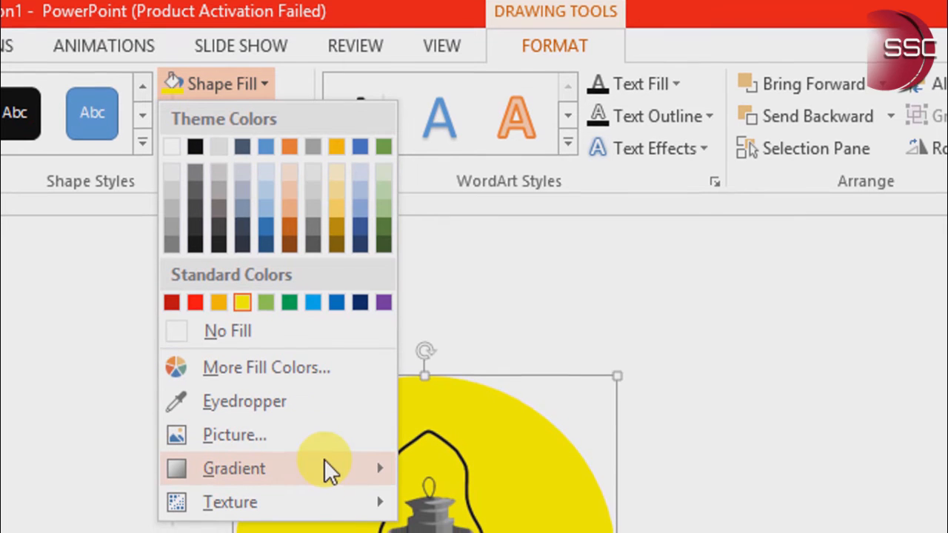
pyautogui.moveTo(324, 463)
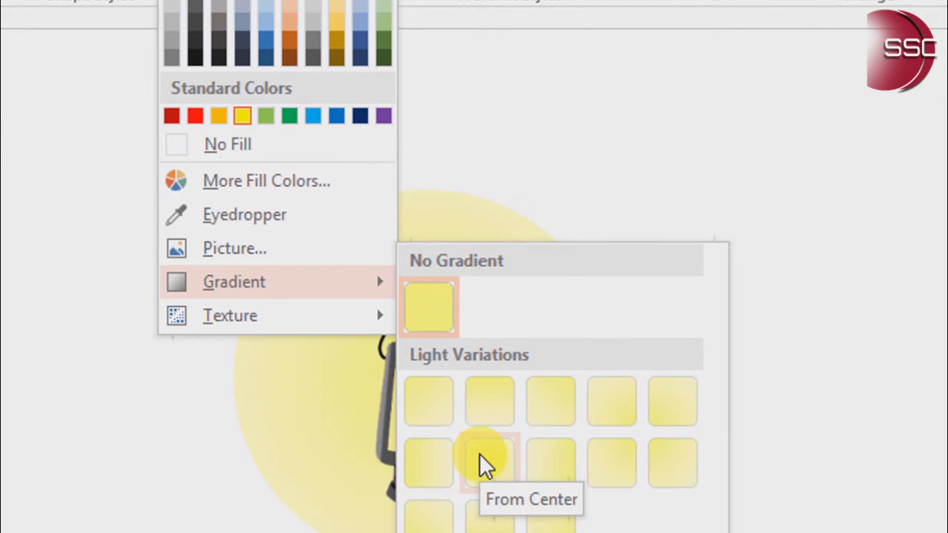
pyautogui.click(480, 453)
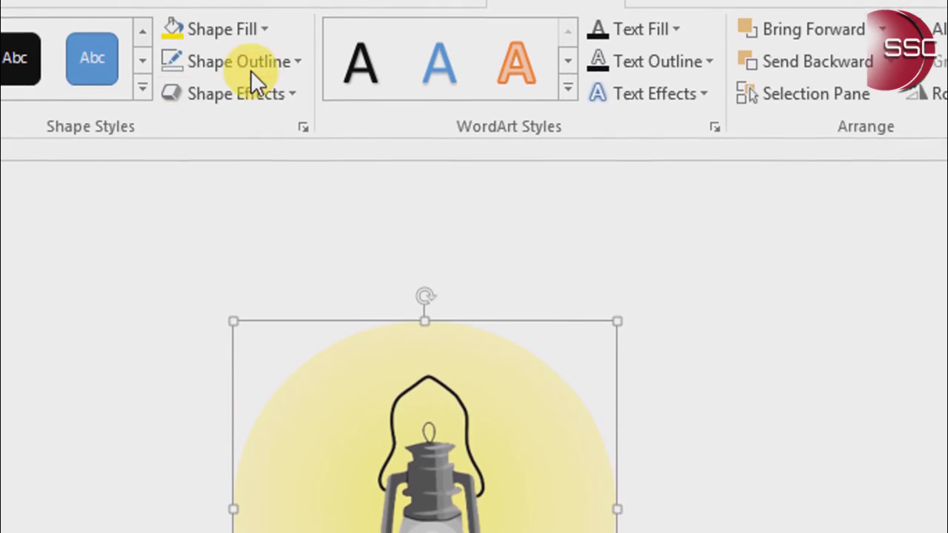
# Set the transparency of the circle's first gradient stop to 50%, and close the shape formatting settings
pyautogui.click(238, 29)
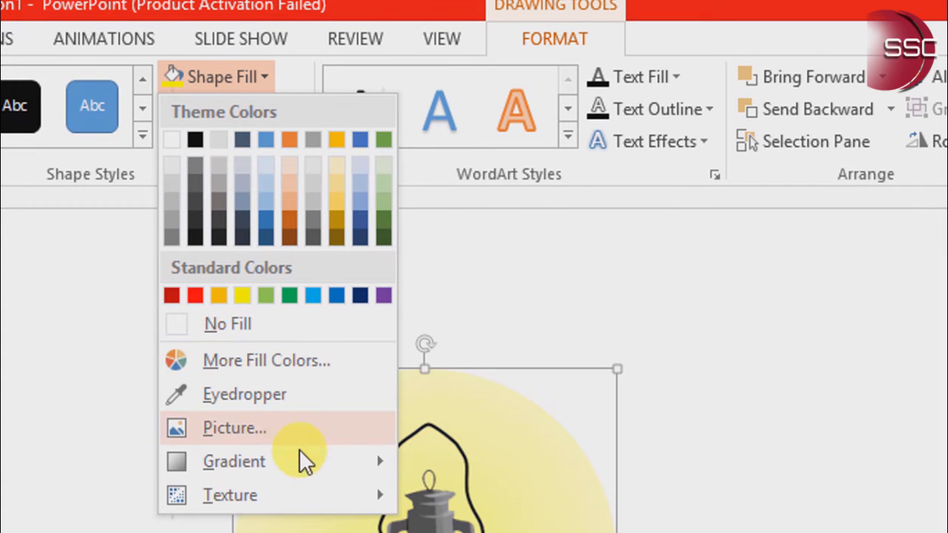
pyautogui.moveTo(304, 463)
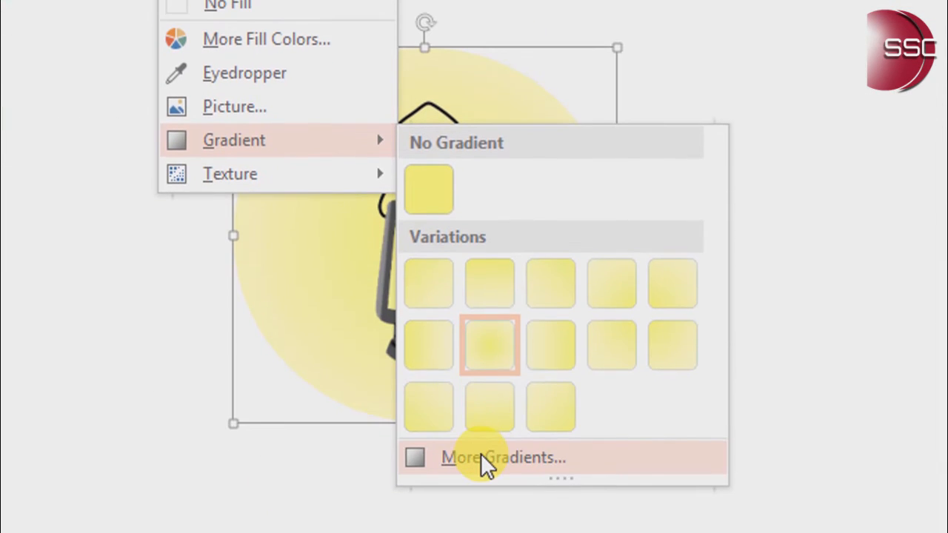
pyautogui.click(483, 499)
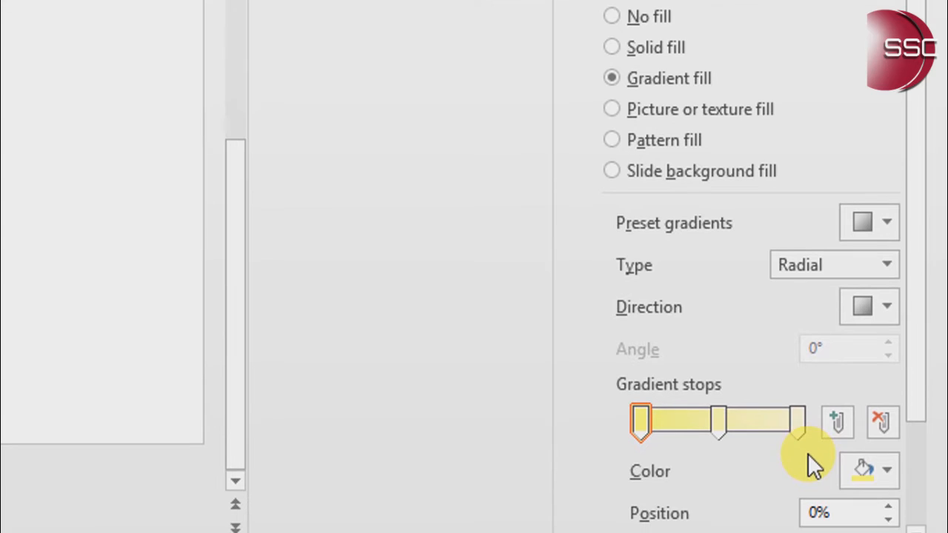
pyautogui.scroll(-3, 808, 453)
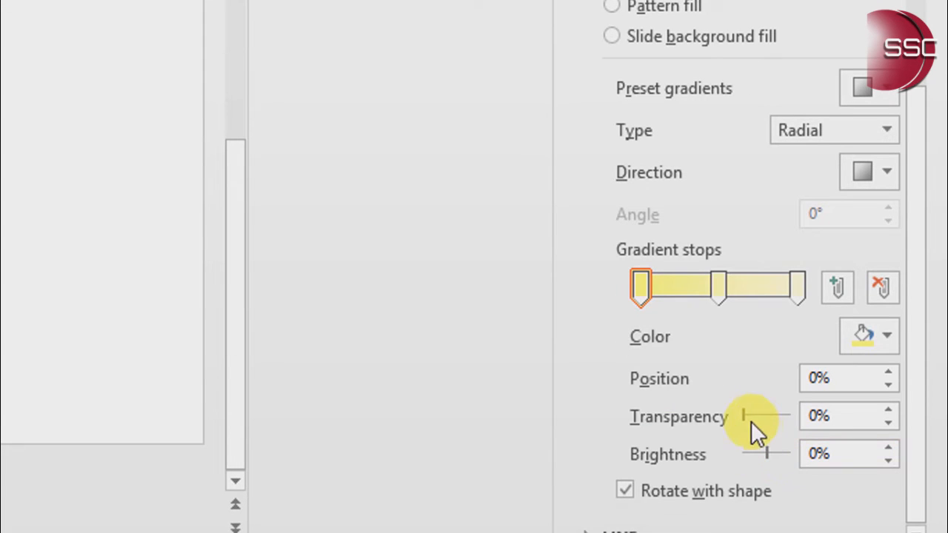
pyautogui.moveTo(744, 416); pyautogui.dragTo(768, 417)
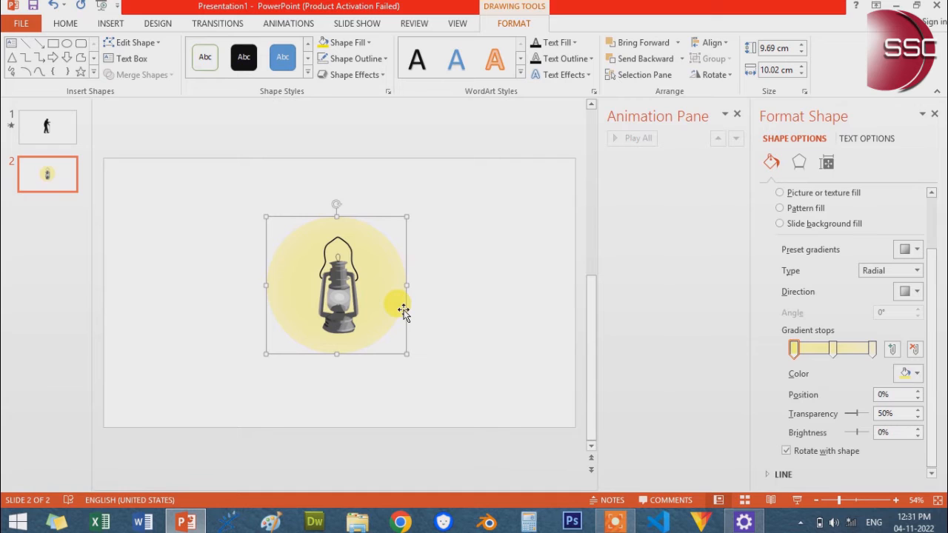
pyautogui.click(936, 114)
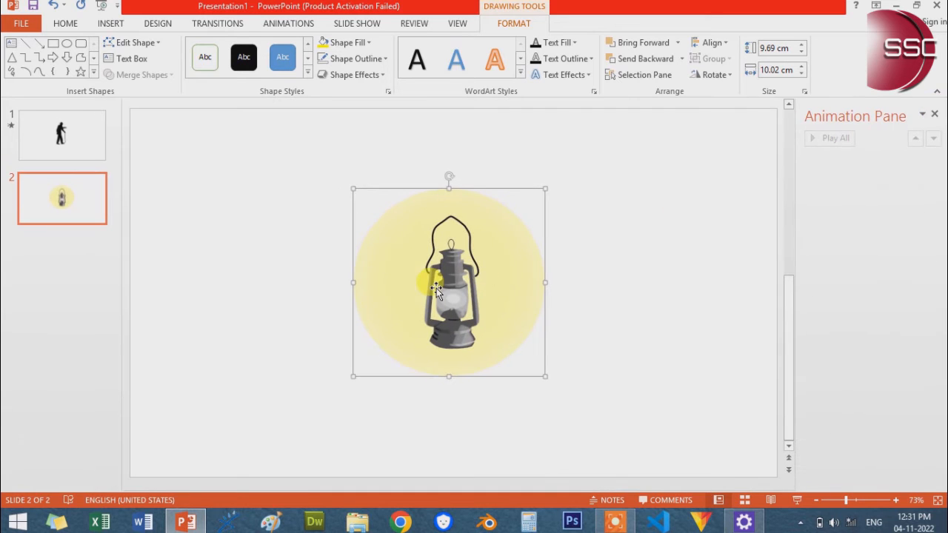
# Group the lantern picture with its glowing yellow circle
pyautogui.click(368, 282)
pyautogui.rightClick(370, 282)
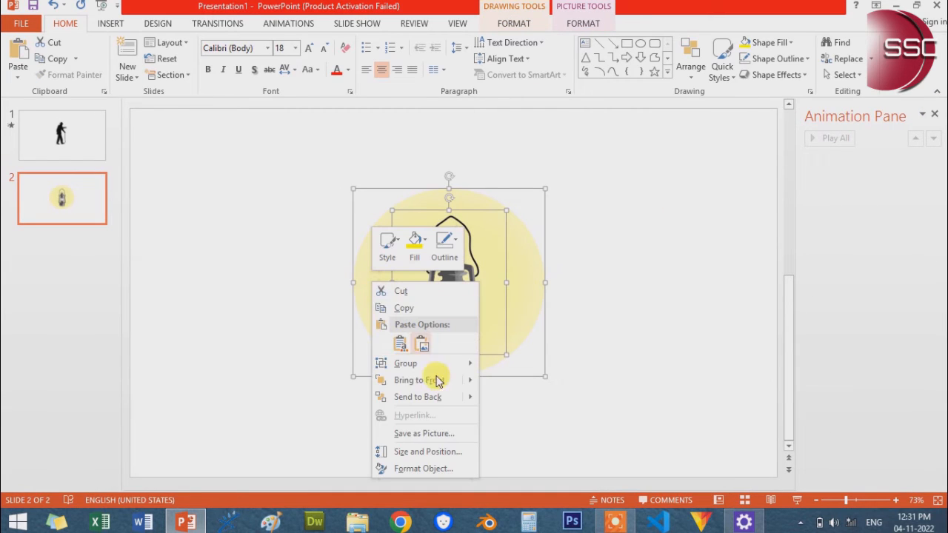
pyautogui.moveTo(437, 364)
pyautogui.click(503, 365)
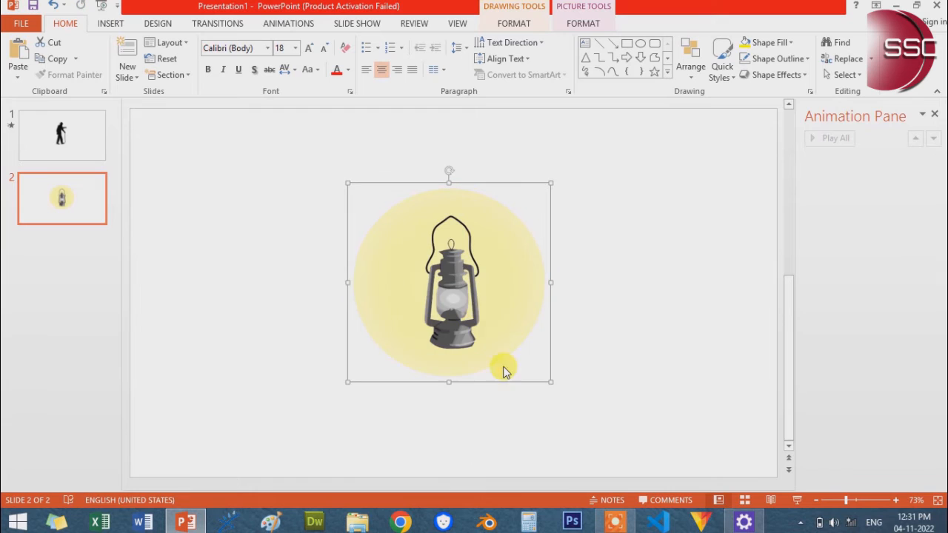
# Copy the glowing lantern group onto slide 1, place it in front of the walking man, and shrink it to hand-held size
pyautogui.rightClick(485, 316)
pyautogui.click(516, 142)
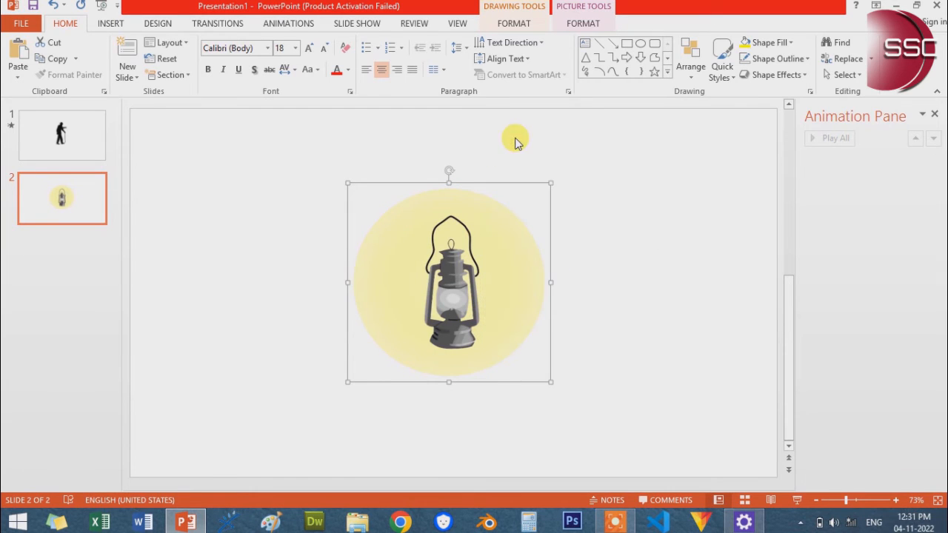
pyautogui.click(59, 130)
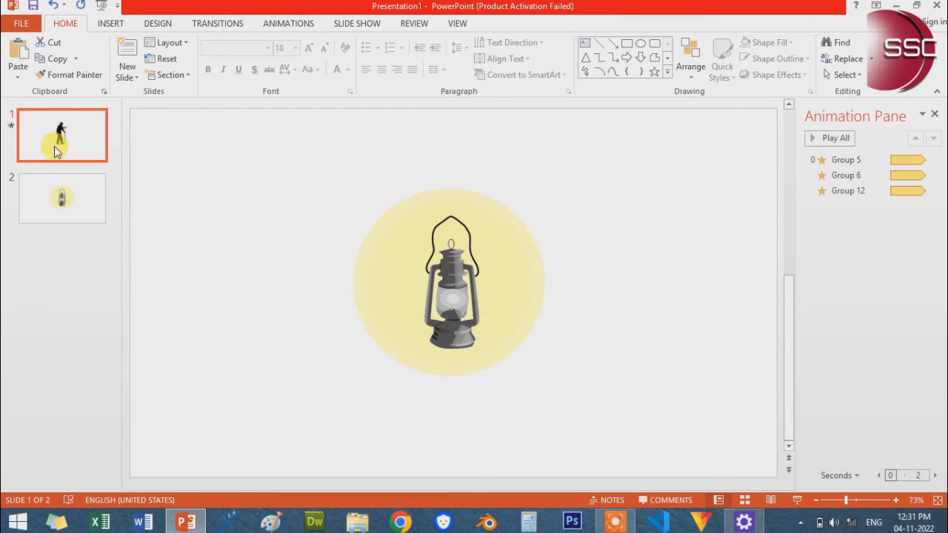
pyautogui.rightClick(568, 253)
pyautogui.click(601, 275)
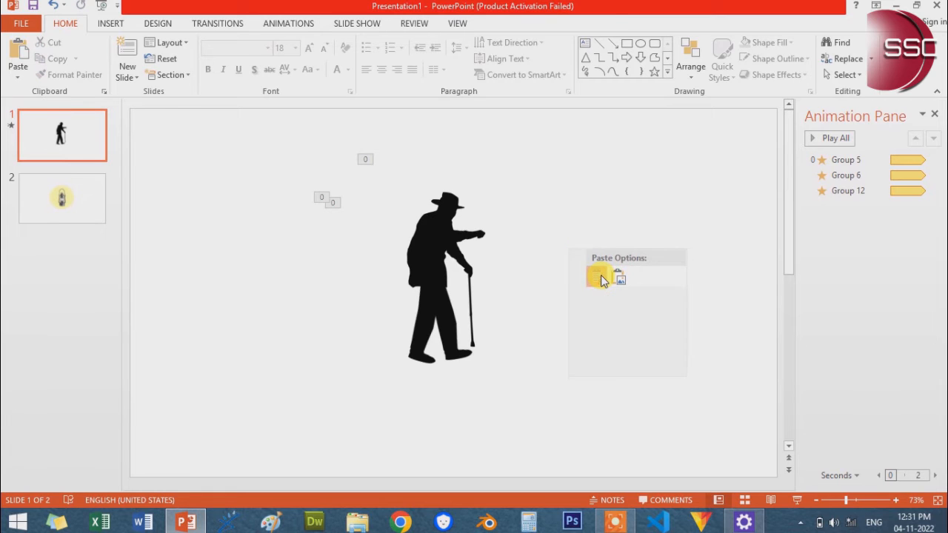
pyautogui.moveTo(539, 234); pyautogui.dragTo(689, 317)
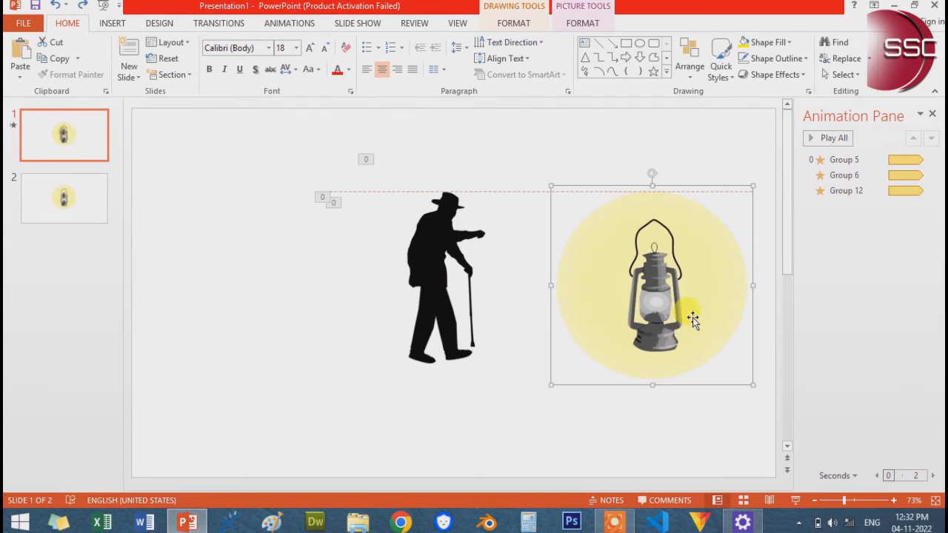
pyautogui.moveTo(745, 191); pyautogui.dragTo(626, 311)
# Move the outstretched arm over to the lantern and place the lantern behind it, hanging from the hand
pyautogui.moveTo(482, 234); pyautogui.dragTo(592, 328)
pyautogui.click(600, 347)
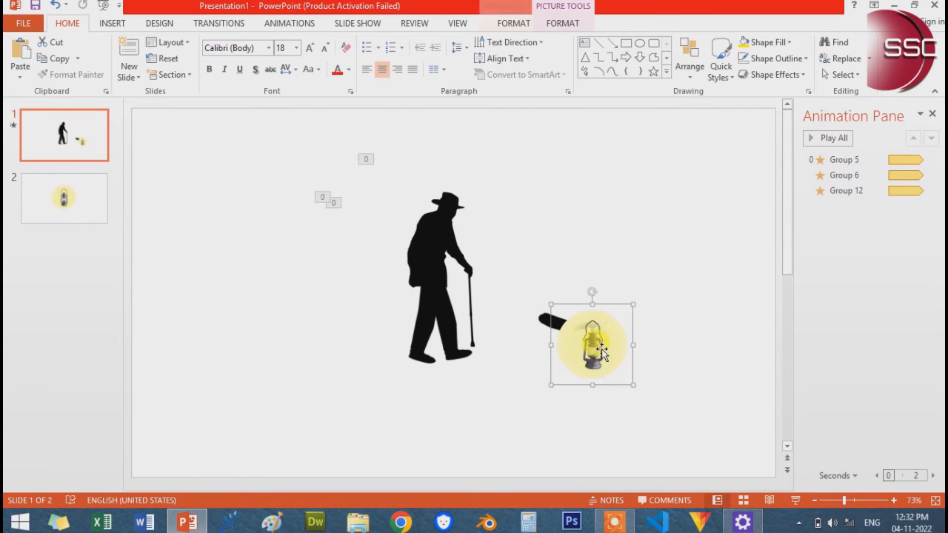
pyautogui.rightClick(602, 348)
pyautogui.click(648, 267)
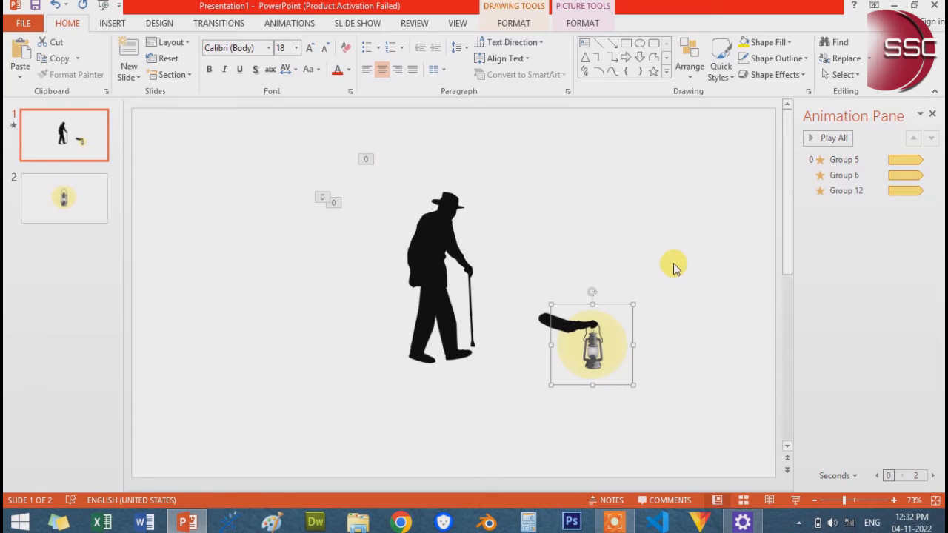
pyautogui.moveTo(592, 338); pyautogui.dragTo(600, 342)
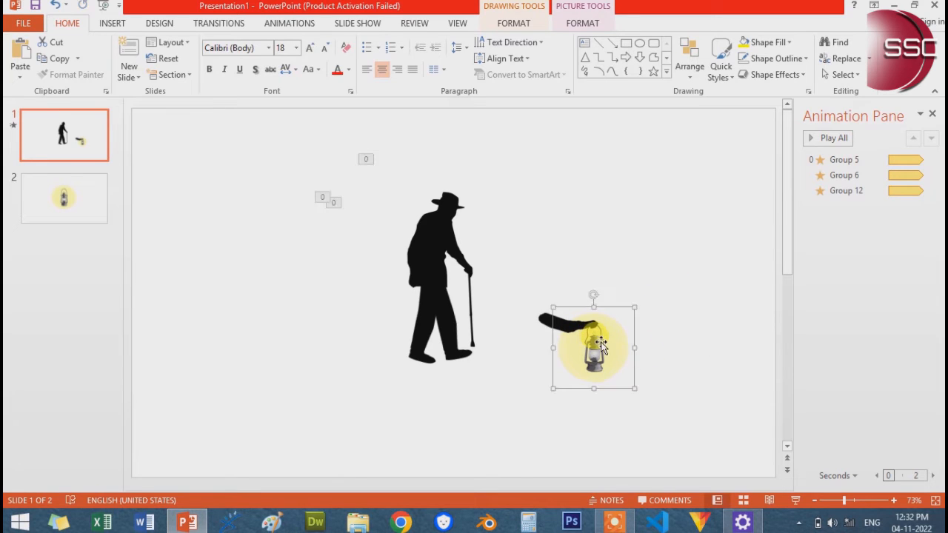
# Group the arm with the lantern and move the group to the empty area at the slide's upper right
pyautogui.click(669, 354)
pyautogui.click(569, 326)
pyautogui.keyDown('shift'); pyautogui.click(598, 359); pyautogui.keyUp('shift')
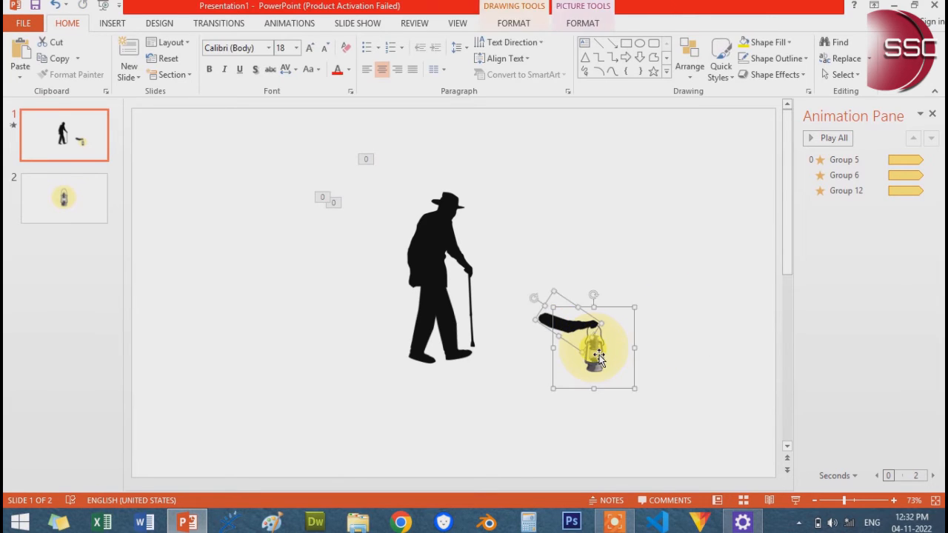
pyautogui.rightClick(597, 356)
pyautogui.moveTo(693, 242)
pyautogui.click(737, 241)
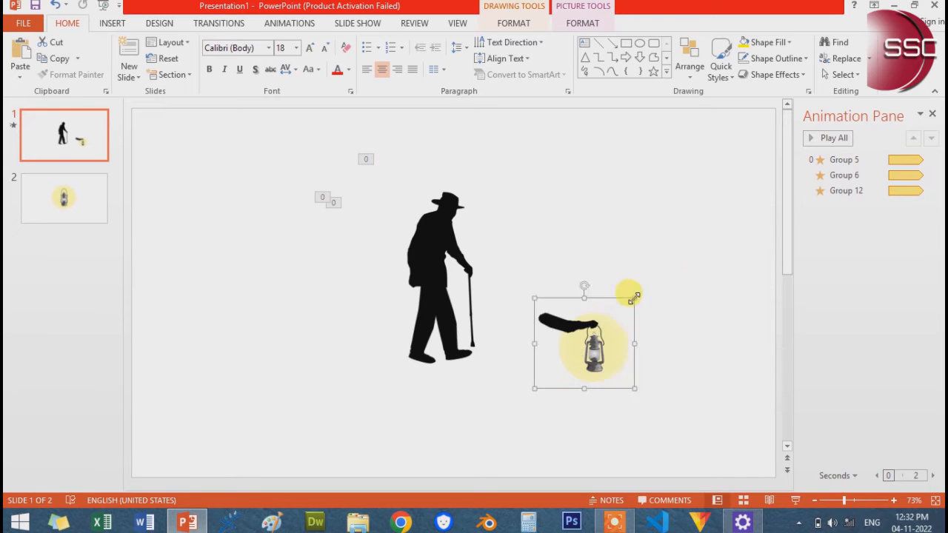
pyautogui.moveTo(626, 300); pyautogui.dragTo(668, 219)
pyautogui.click(655, 293)
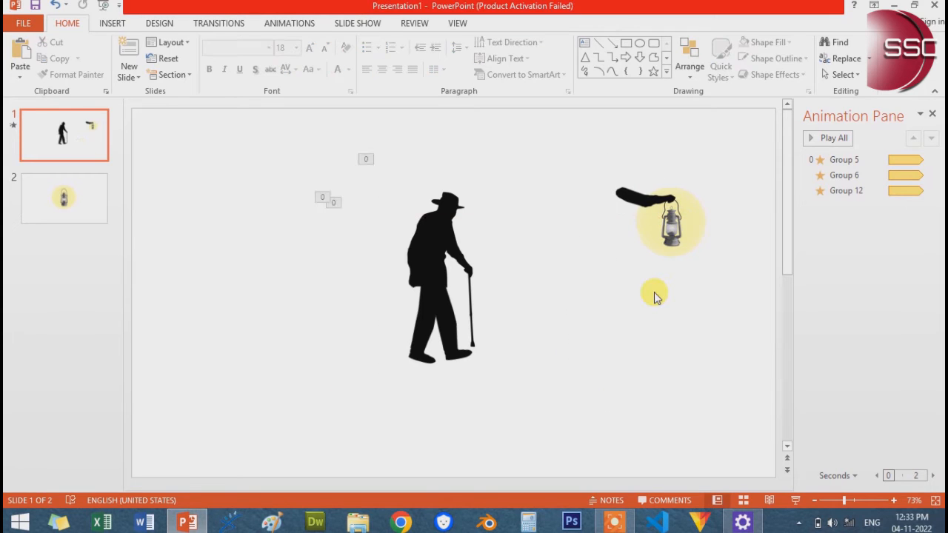
# Draw a circle of about 8.46 by 8.53 cm over the arm and lantern group
pyautogui.click(111, 23)
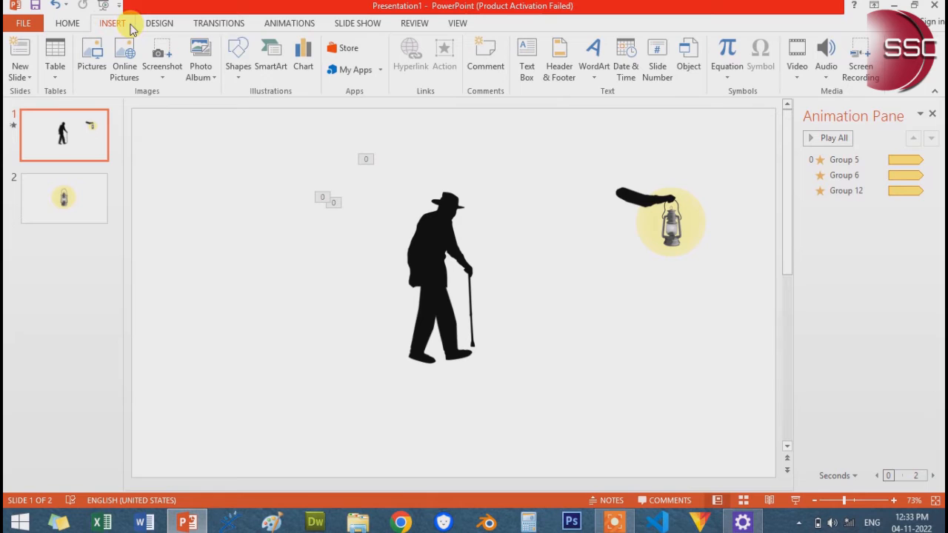
pyautogui.click(237, 74)
pyautogui.click(239, 65)
pyautogui.click(247, 65)
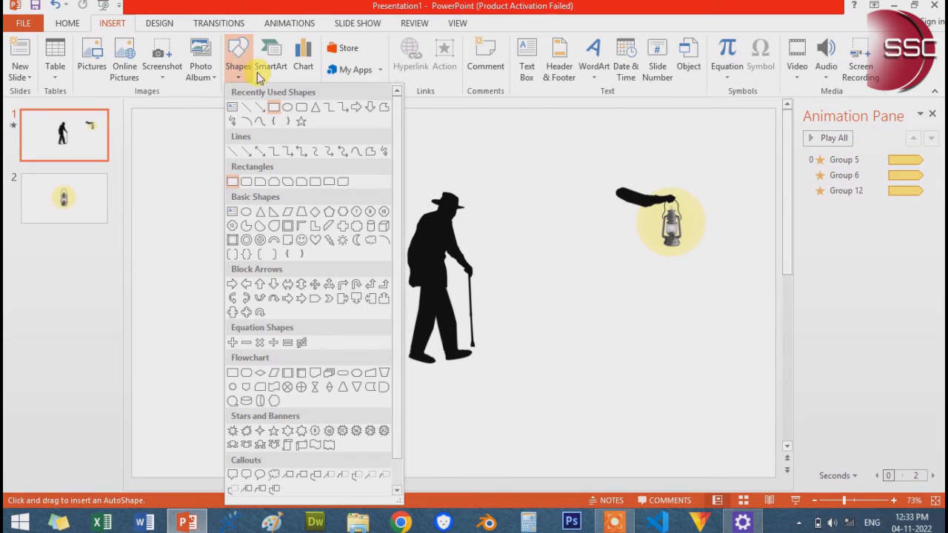
pyautogui.click(288, 111)
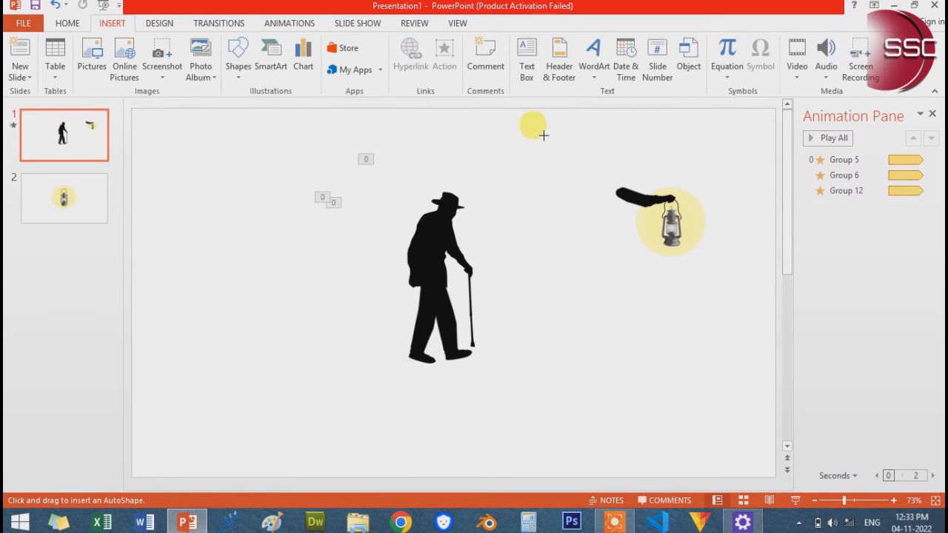
pyautogui.moveTo(544, 135)
pyautogui.mouseDown()
pyautogui.moveTo(676, 252)
pyautogui.moveTo(706, 300)
pyautogui.moveTo(662, 251)
pyautogui.moveTo(652, 206)
pyautogui.mouseUp()
# Send the blue circle behind the arm and lantern, and shift it so its centre sits near the arm's shoulder end
pyautogui.rightClick(654, 205)
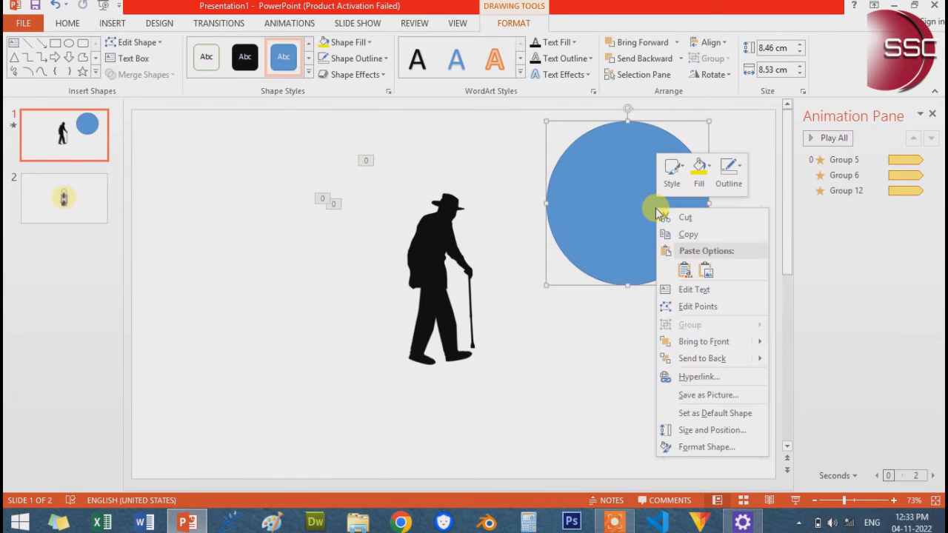
pyautogui.click(703, 359)
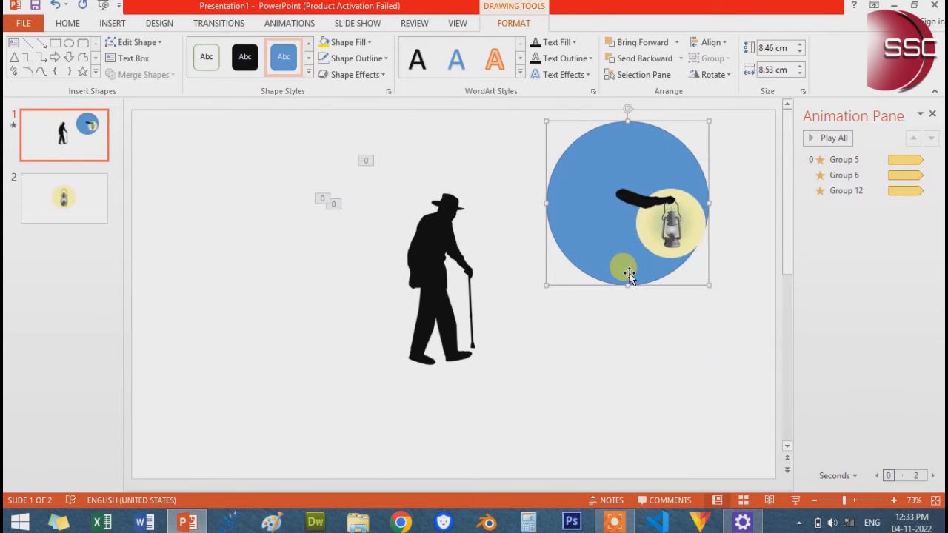
pyautogui.moveTo(627, 271); pyautogui.dragTo(624, 260)
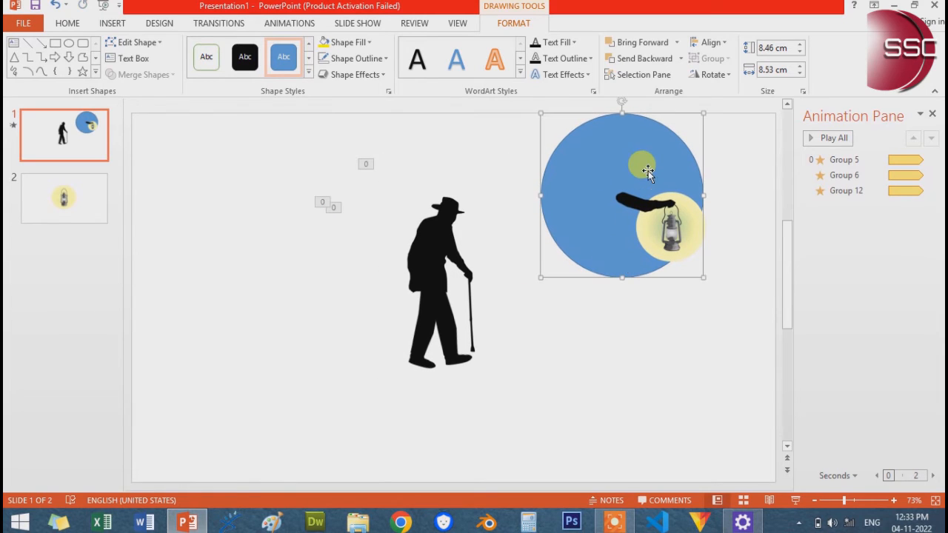
# Group the blue circle with the arm and lantern, and move the new group lower, beside the man
pyautogui.click(661, 221)
pyautogui.rightClick(669, 234)
pyautogui.moveTo(738, 317)
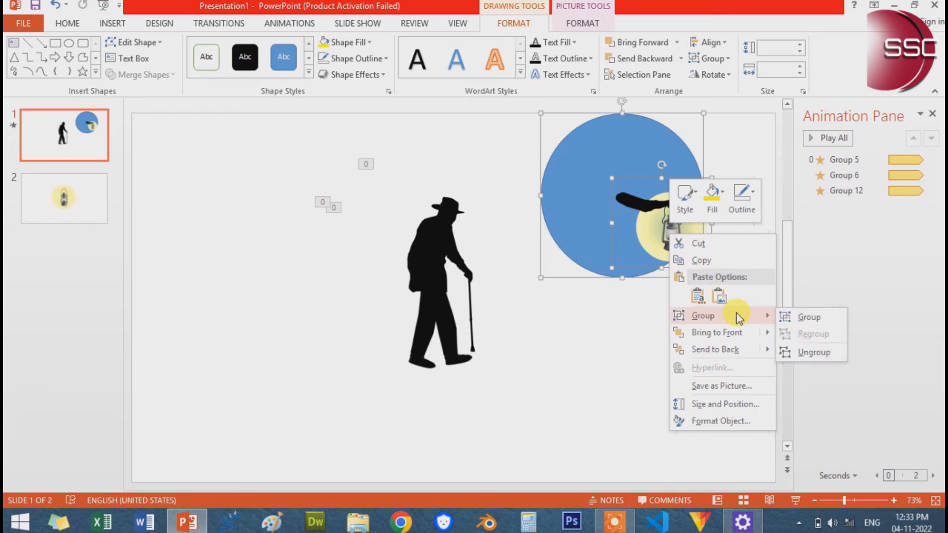
pyautogui.click(809, 317)
pyautogui.moveTo(640, 198); pyautogui.dragTo(614, 274)
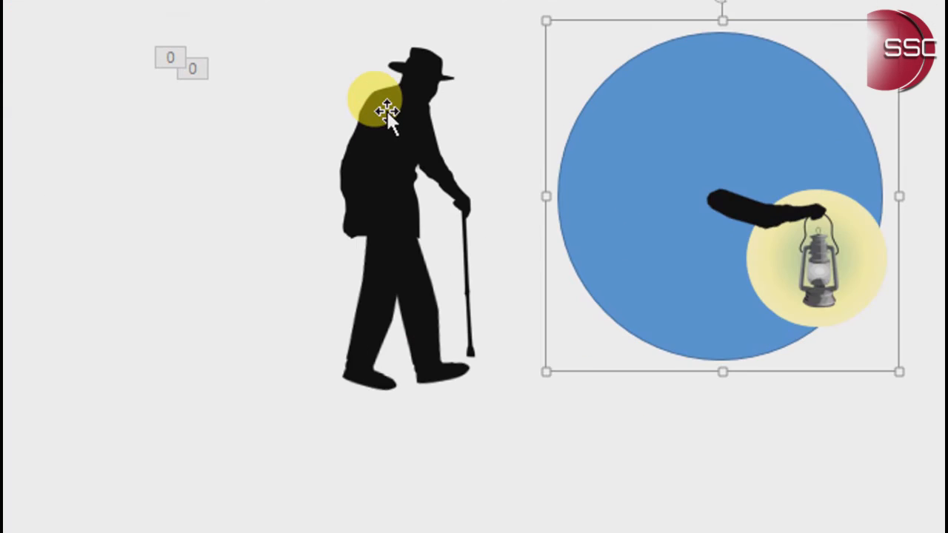
# Add a Spin emphasis animation to the group of the circle, arm and lantern
pyautogui.click(146, 58)
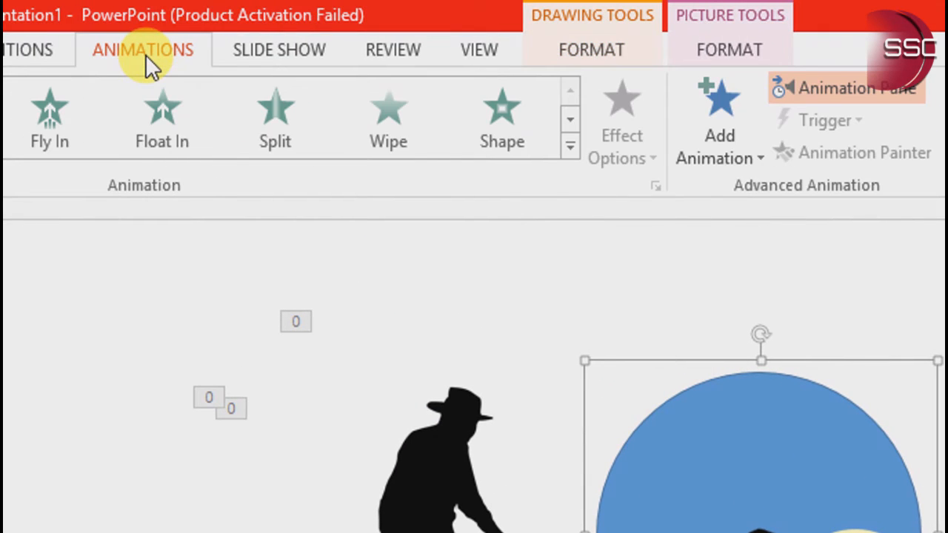
pyautogui.click(705, 121)
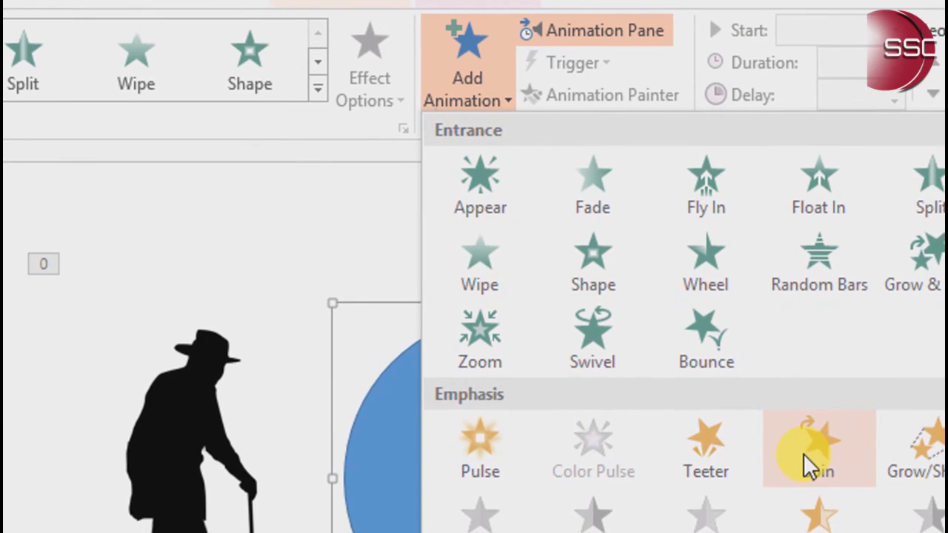
pyautogui.click(809, 466)
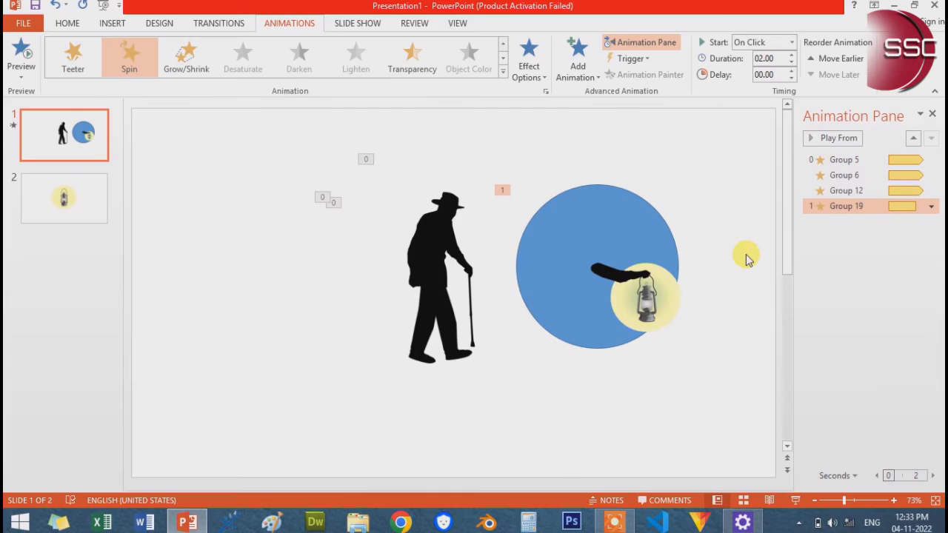
# Set the lantern arm group's spin amount to 10° clockwise with auto-reverse
pyautogui.click(931, 206)
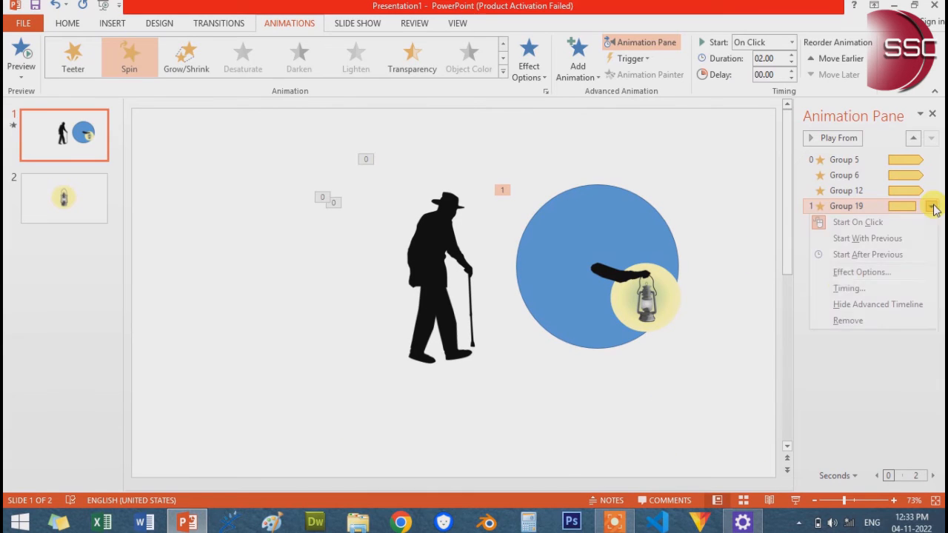
pyautogui.click(839, 290)
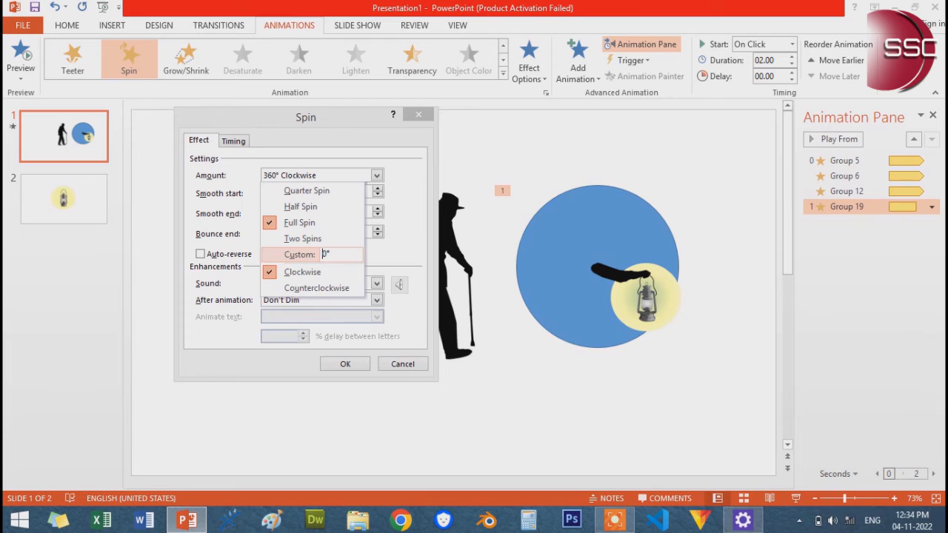
pyautogui.press('Return')
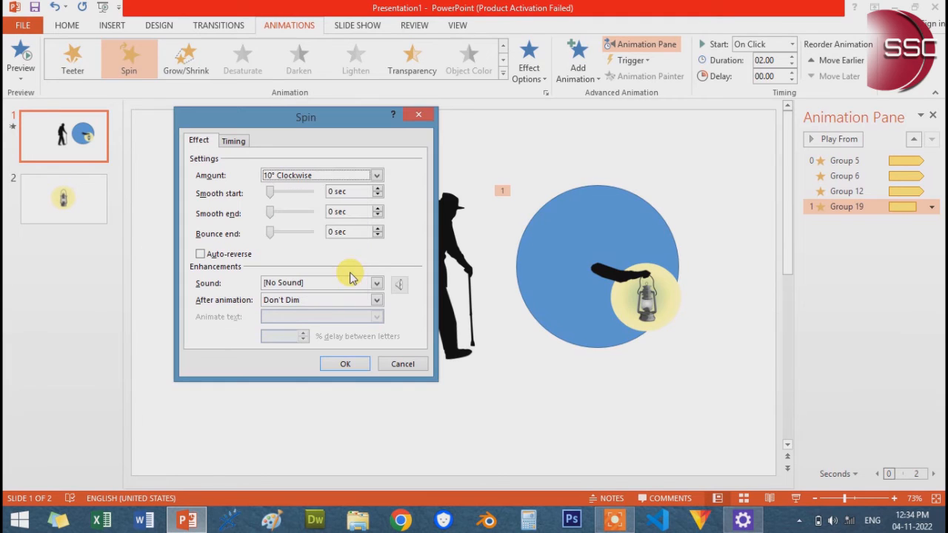
pyautogui.click(200, 254)
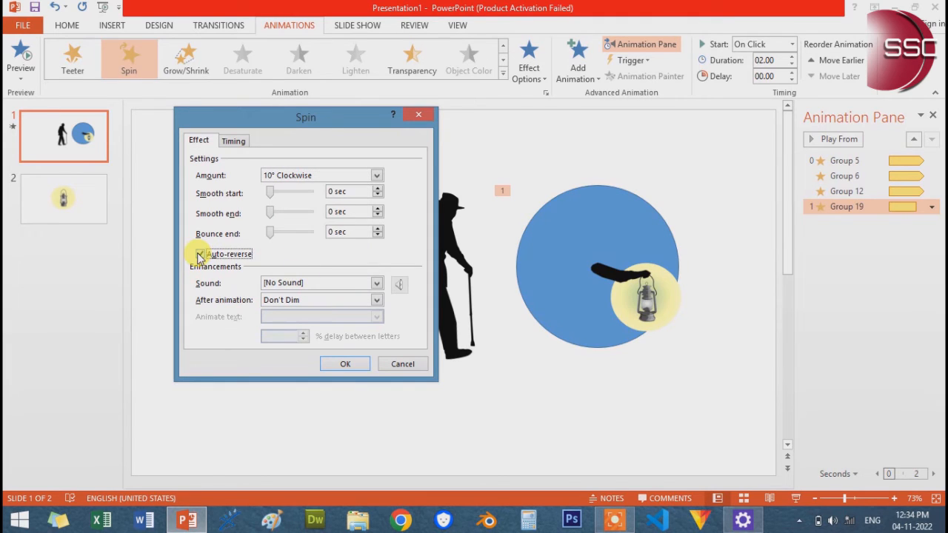
pyautogui.click(344, 366)
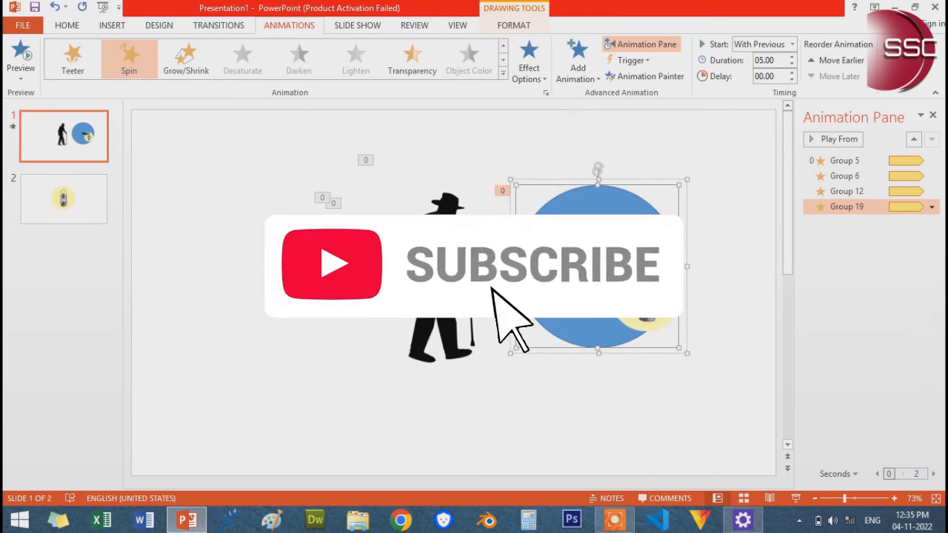
# Remove the fill and the outline from the blue circle behind the arm and lantern
pyautogui.click(511, 25)
pyautogui.click(347, 43)
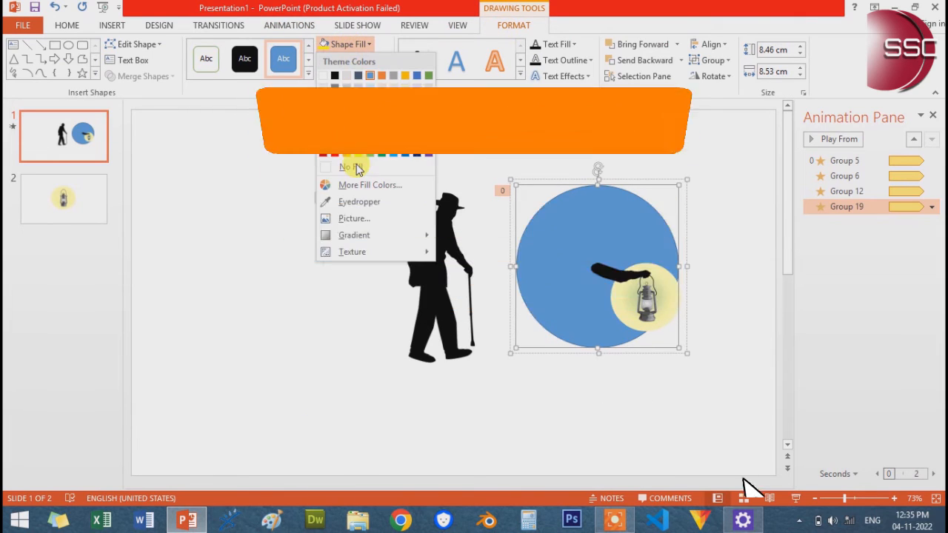
pyautogui.click(351, 162)
pyautogui.click(352, 60)
pyautogui.click(359, 185)
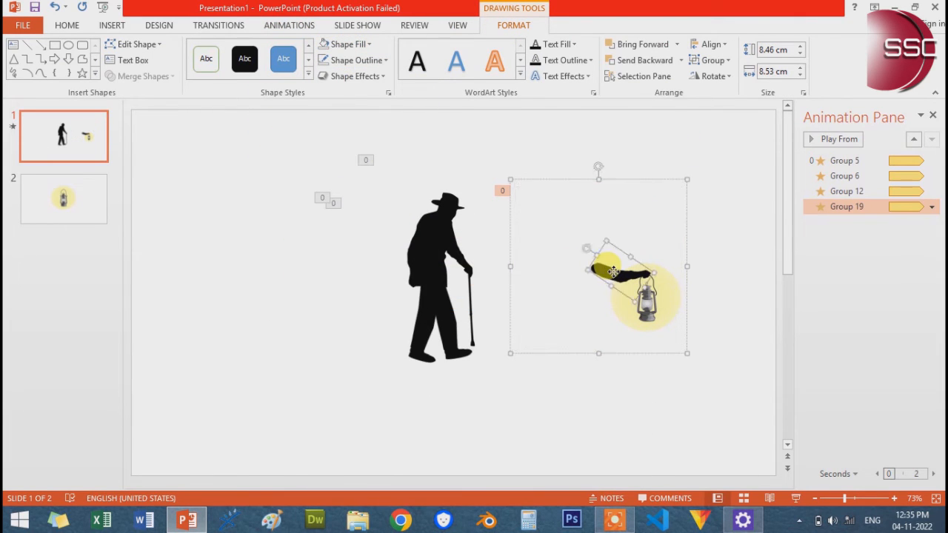
pyautogui.moveTo(613, 272); pyautogui.dragTo(526, 244)
pyautogui.hotkey('ctrl', 'z')
pyautogui.click(724, 346)
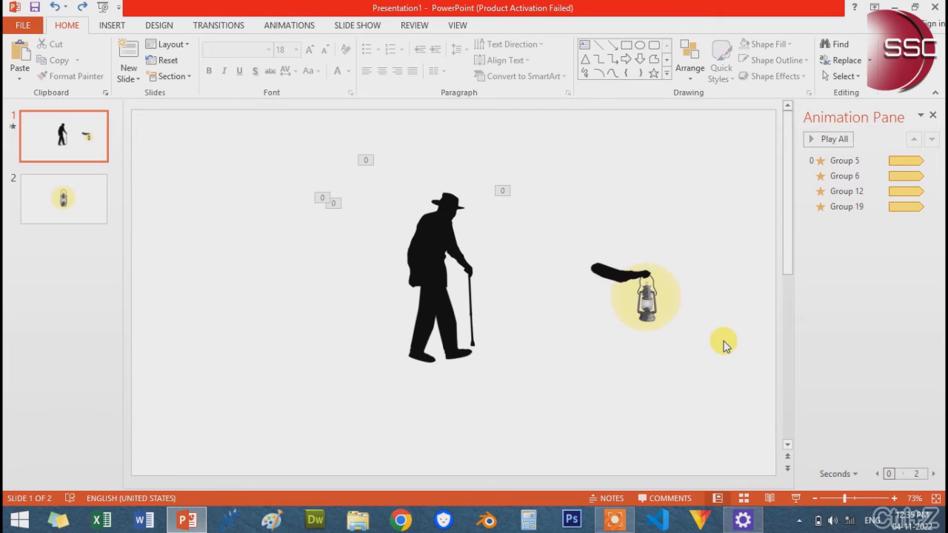
# Move the lantern arm group onto the man's shoulder and send it behind the other body parts
pyautogui.moveTo(675, 315); pyautogui.dragTo(513, 274)
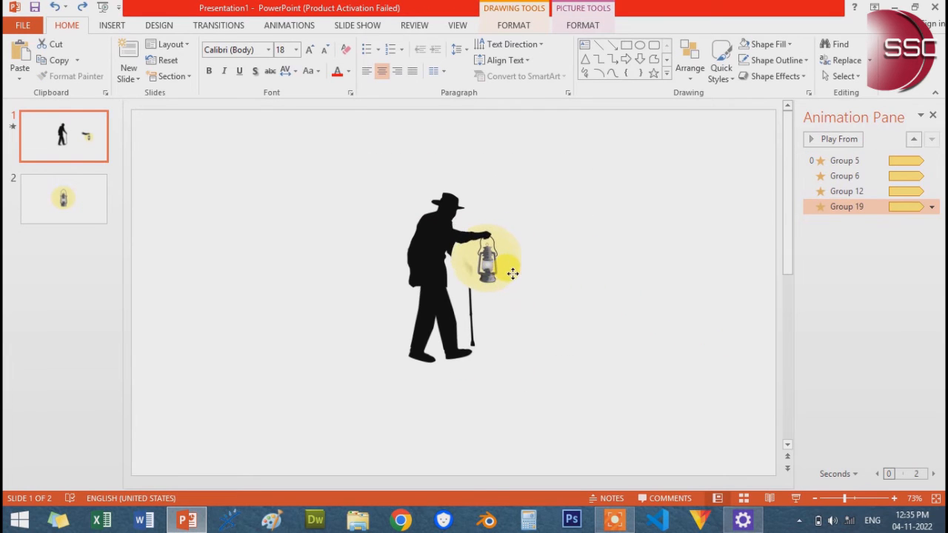
pyautogui.rightClick(505, 260)
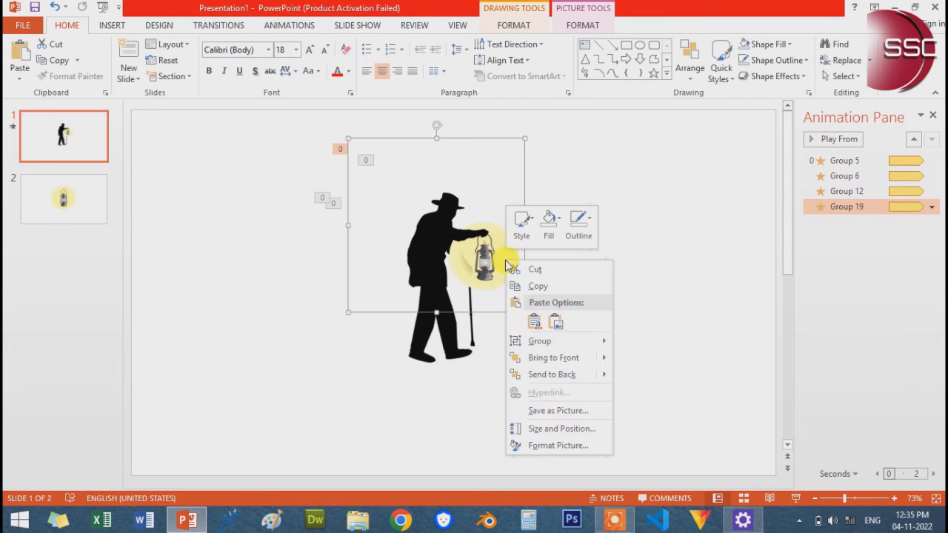
pyautogui.click(569, 374)
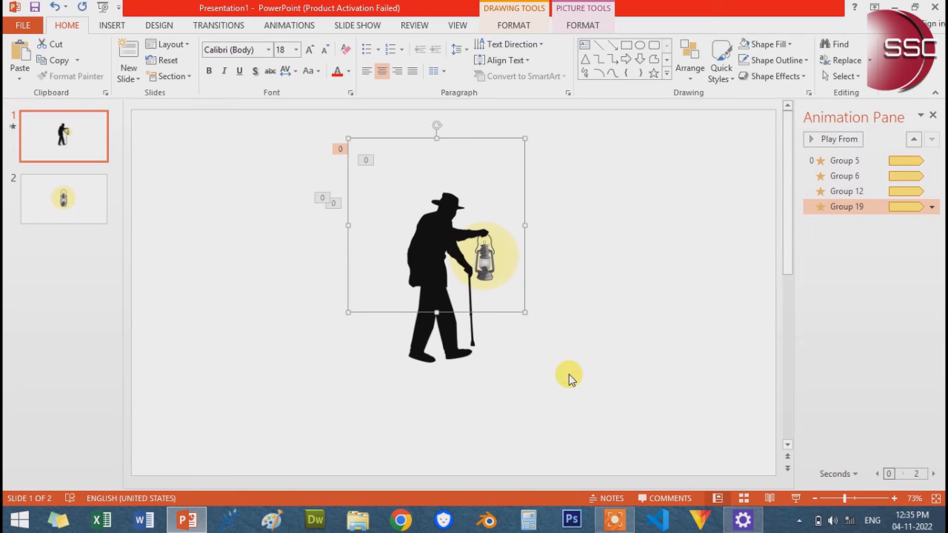
pyautogui.click(569, 374)
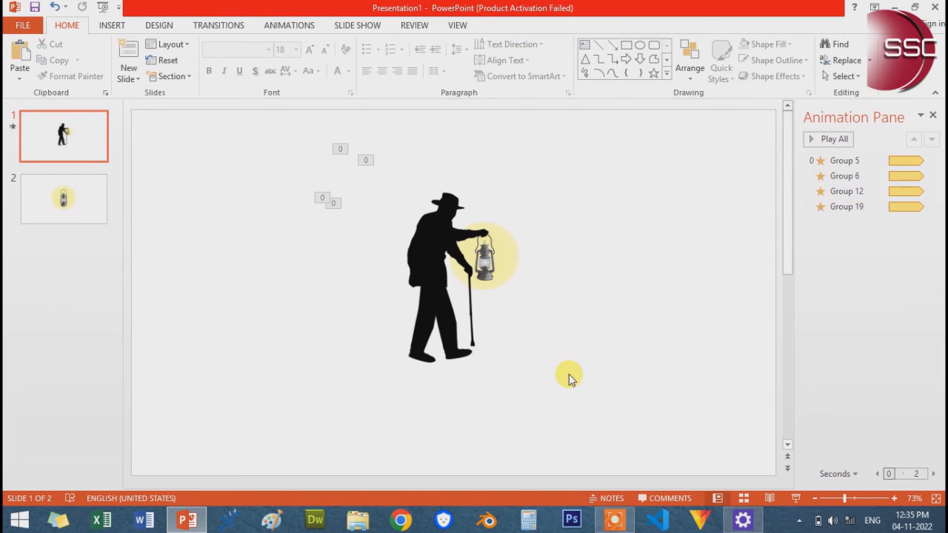
# Select all body parts of the man together with the lantern arm group on slide 1
pyautogui.moveTo(766, 120); pyautogui.dragTo(186, 441)
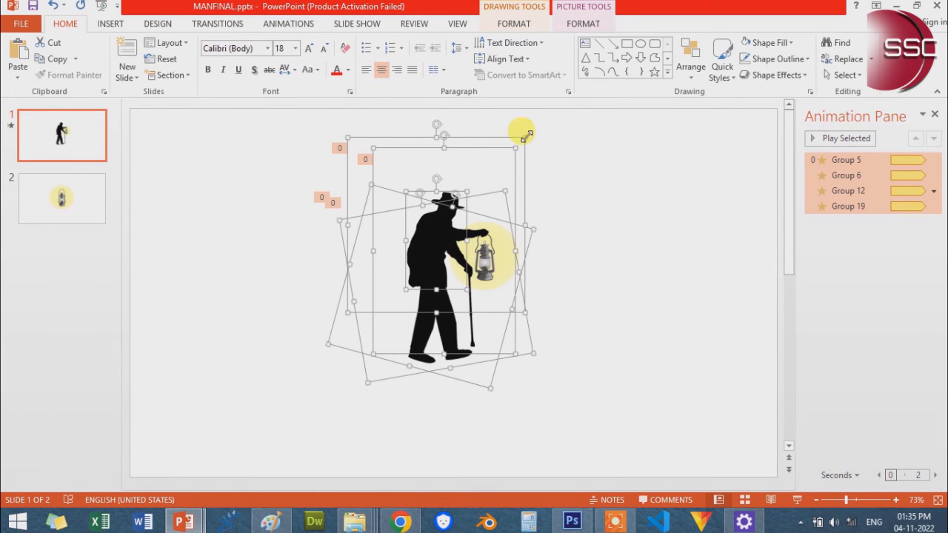
pyautogui.rightClick(526, 136)
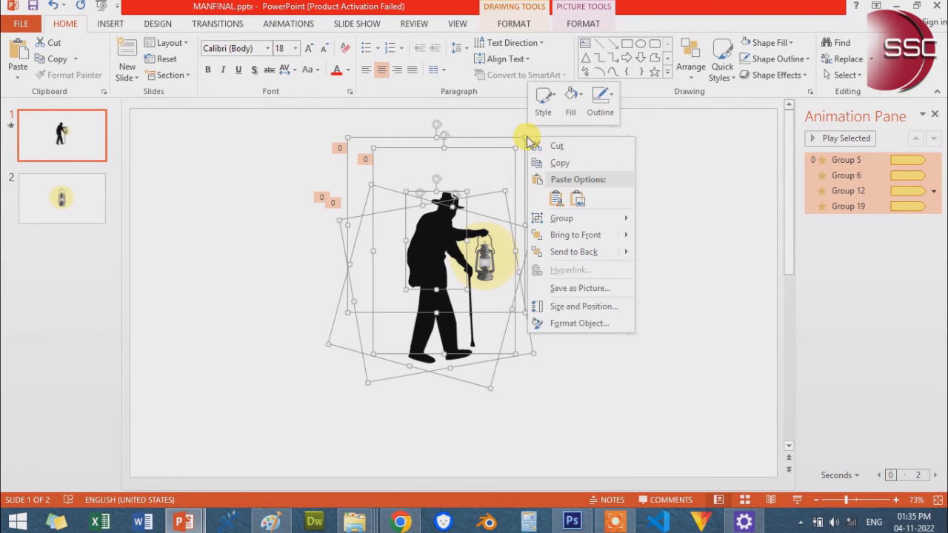